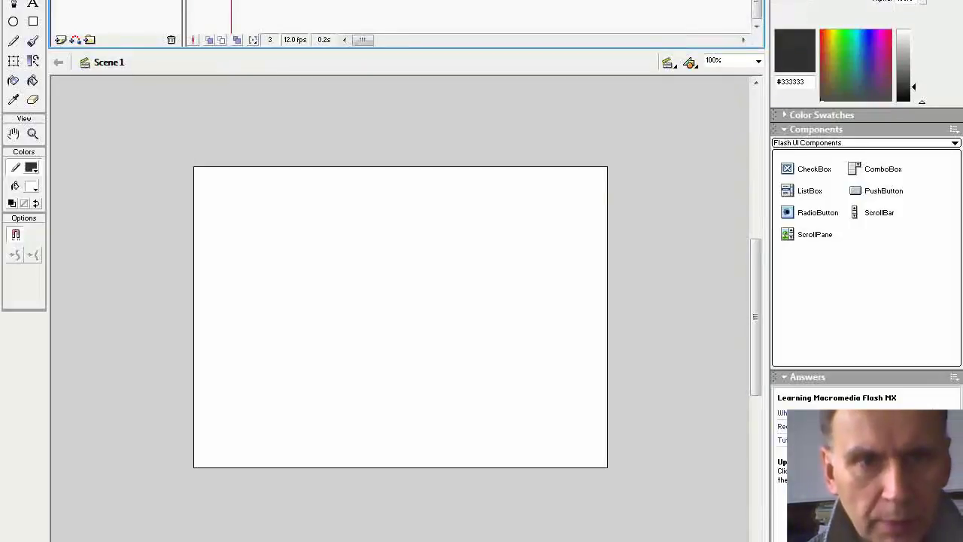
Draw a large oval head outline centred on the stage in frame 5, with two small oval eyes inside it.
click(325, 126)
click(13, 25)
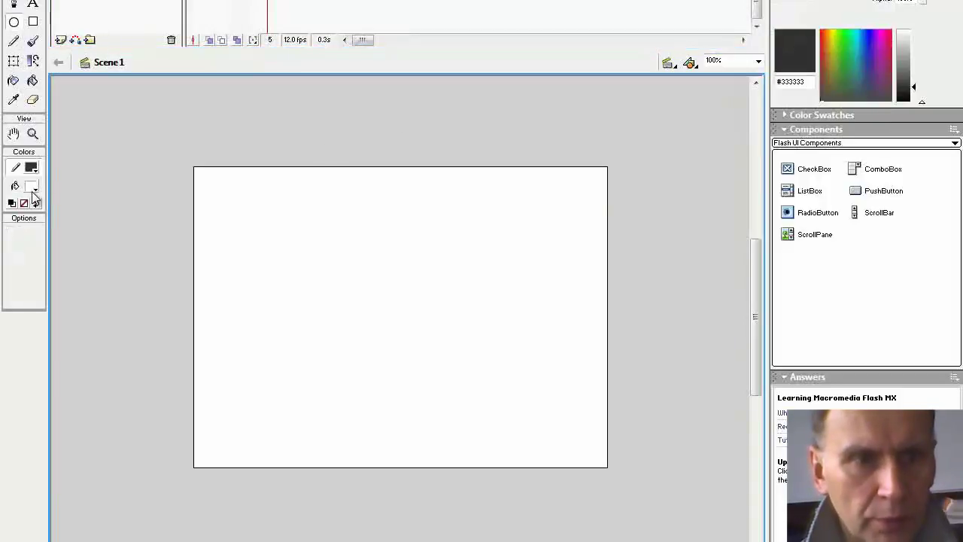
drag(311, 239, 495, 403)
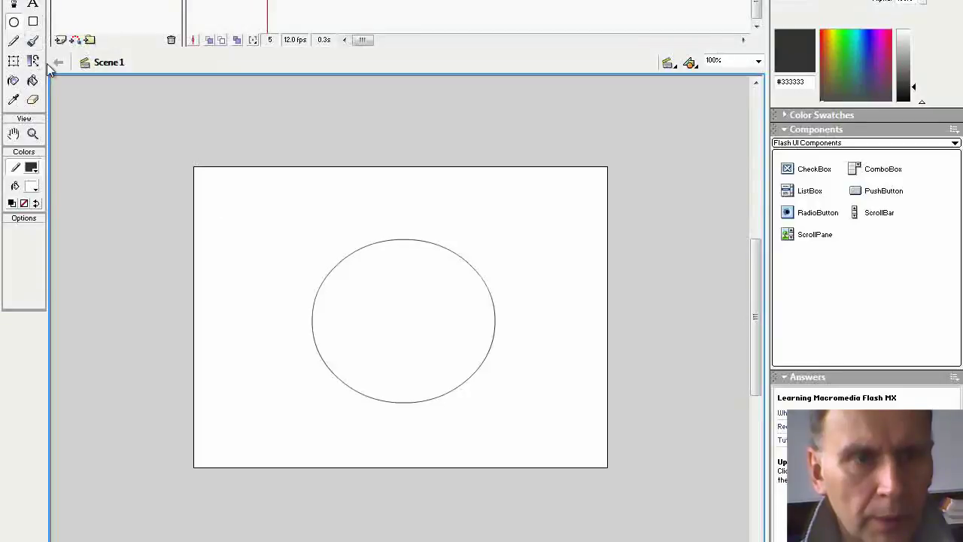
drag(349, 293, 390, 314)
drag(453, 308, 455, 313)
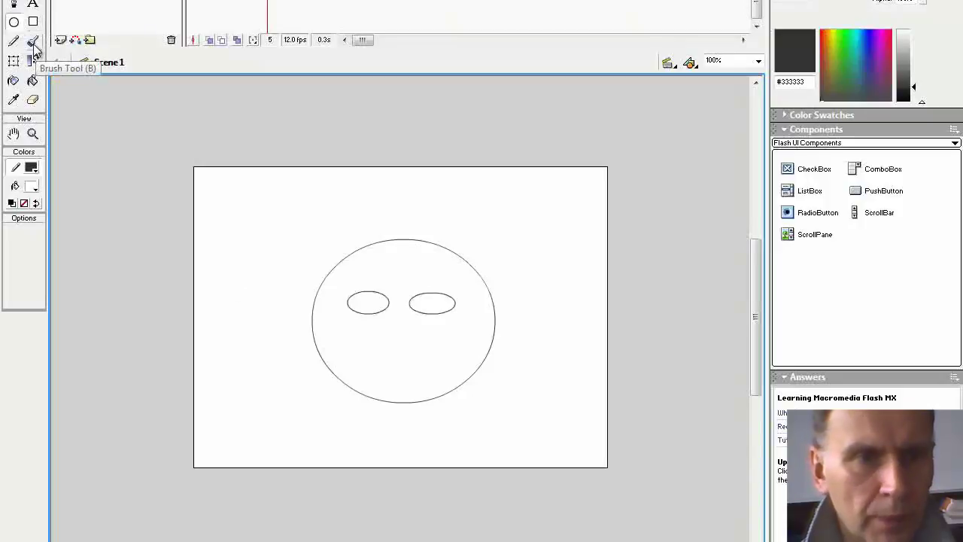
Paint a round blue (#0000FF) pupil in the middle of each eye with the Brush tool.
click(33, 42)
click(33, 189)
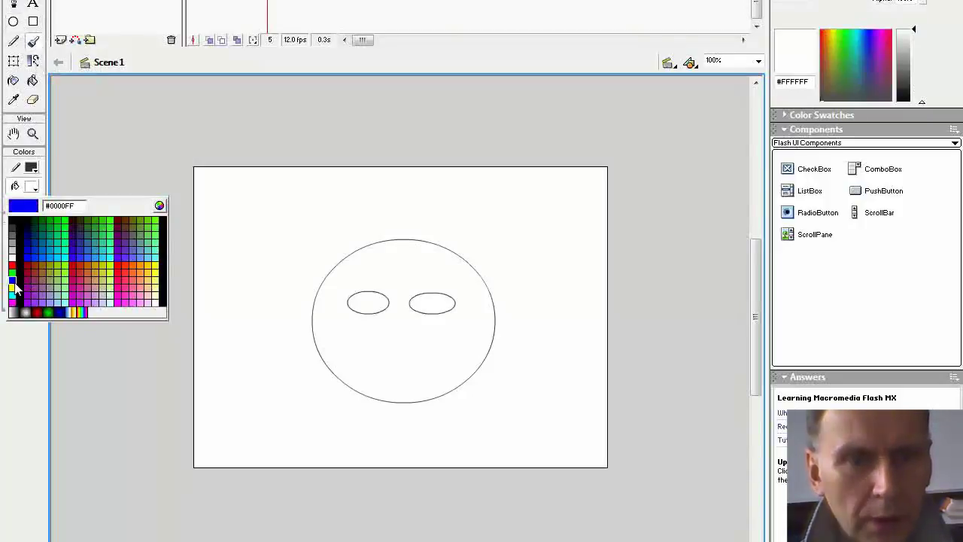
click(17, 280)
click(366, 302)
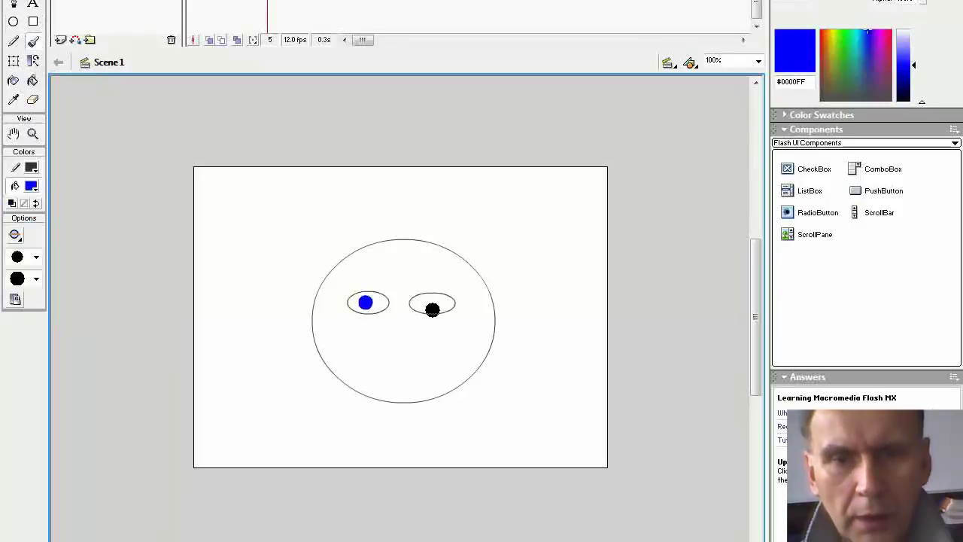
click(429, 301)
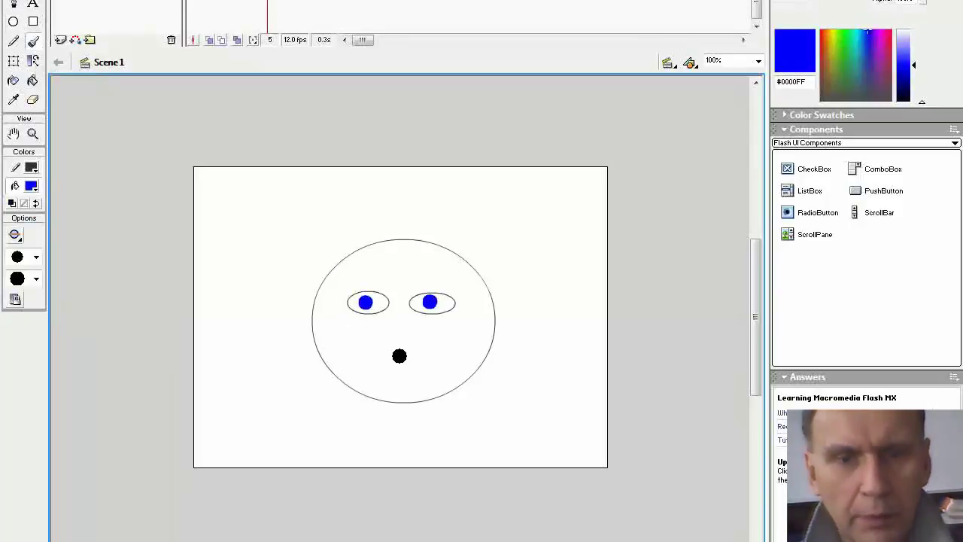
Sketch a nose between the eyes and an ear on each side of the head with the Pencil tool.
click(14, 42)
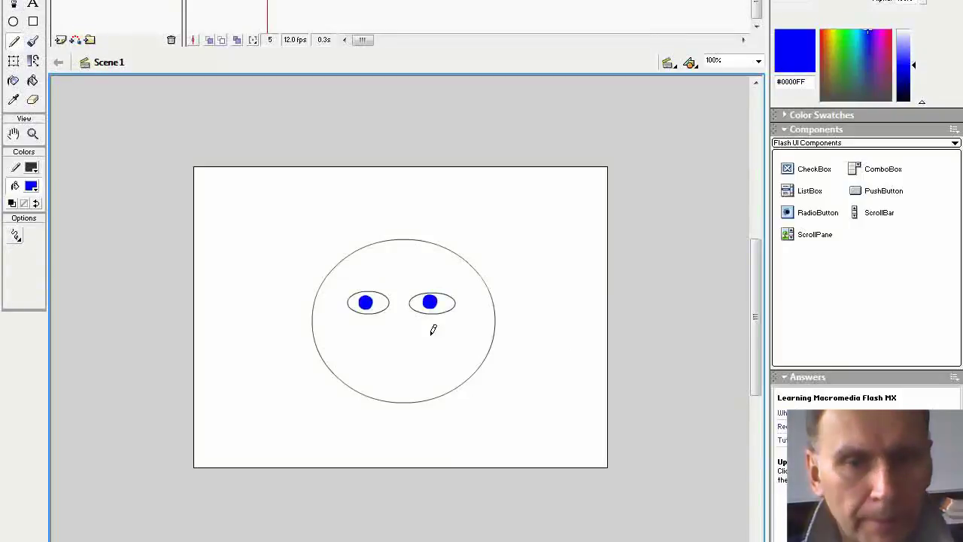
drag(397, 305, 402, 353)
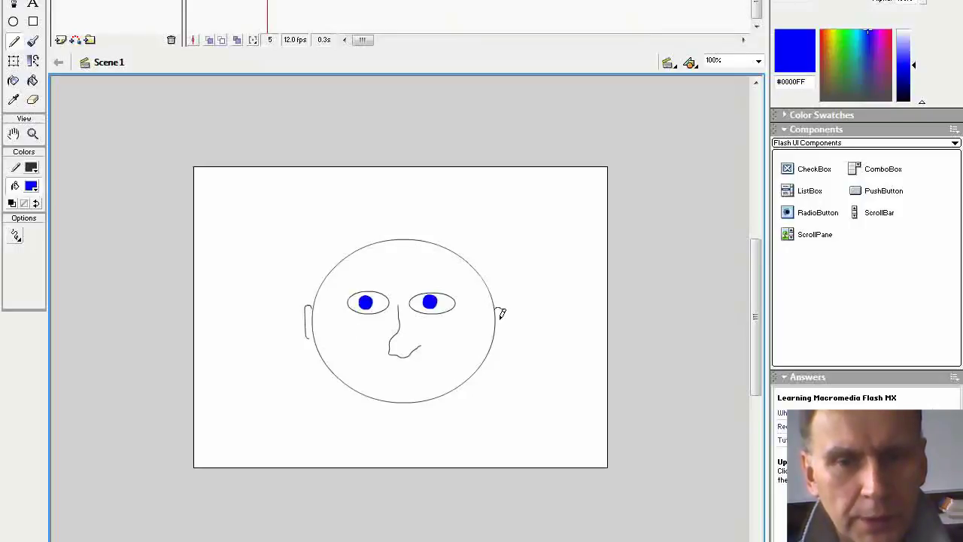
Paint curly hair across the top of the head with the Brush tool in light red (#FF6666).
click(33, 41)
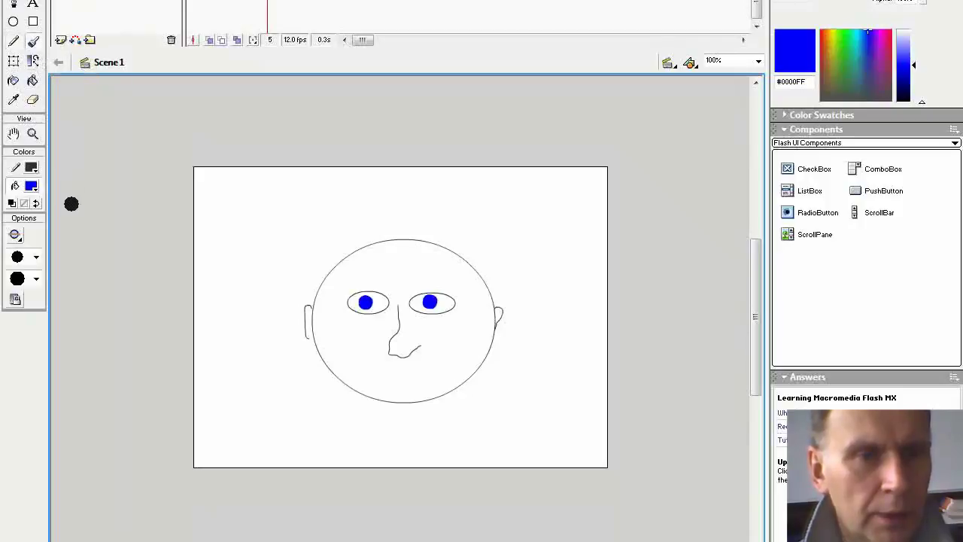
click(31, 186)
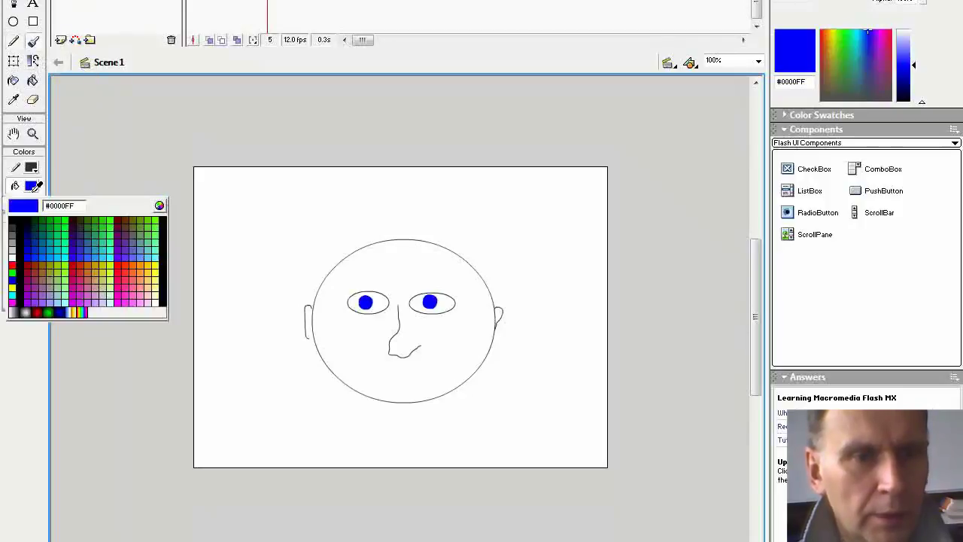
click(158, 261)
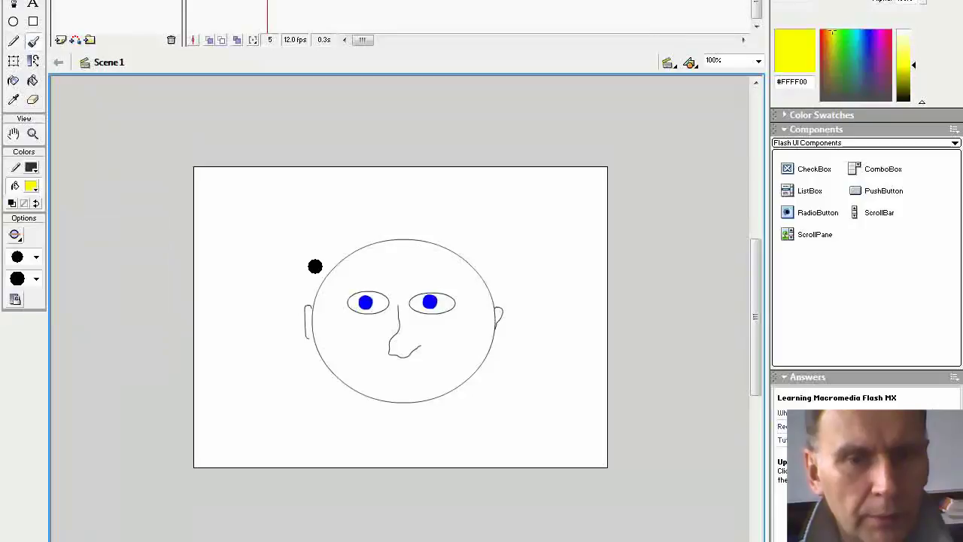
click(31, 186)
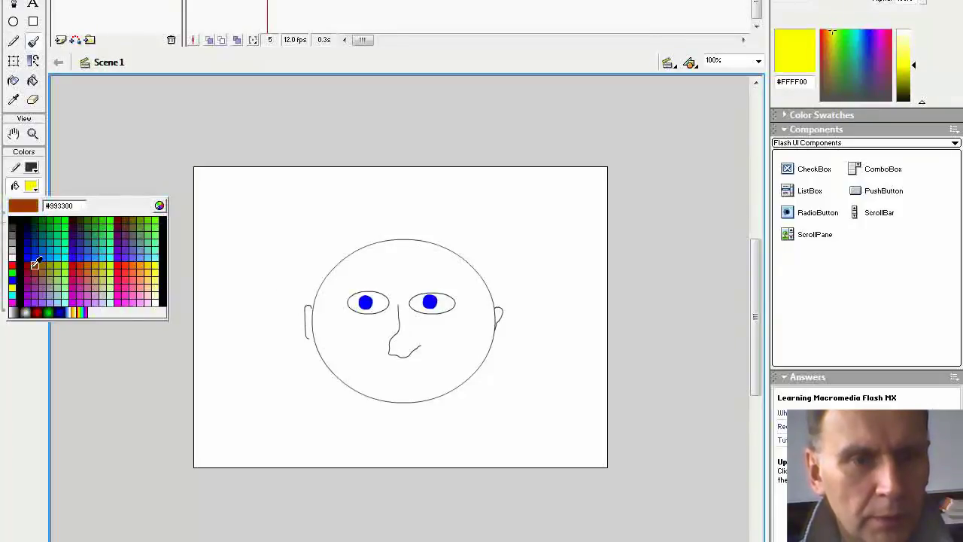
click(139, 276)
drag(333, 260, 314, 272)
mouse_move(379, 254)
mouse_down()
mouse_move(356, 265)
mouse_move(497, 286)
mouse_up()
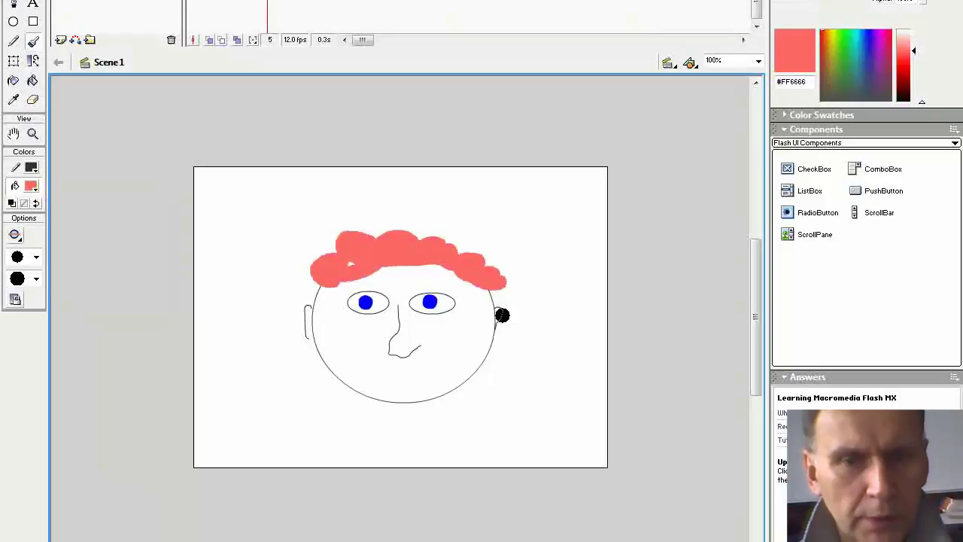
Paint a thin slanted mouth below the nose in the hair colour, using a smaller brush size.
click(15, 42)
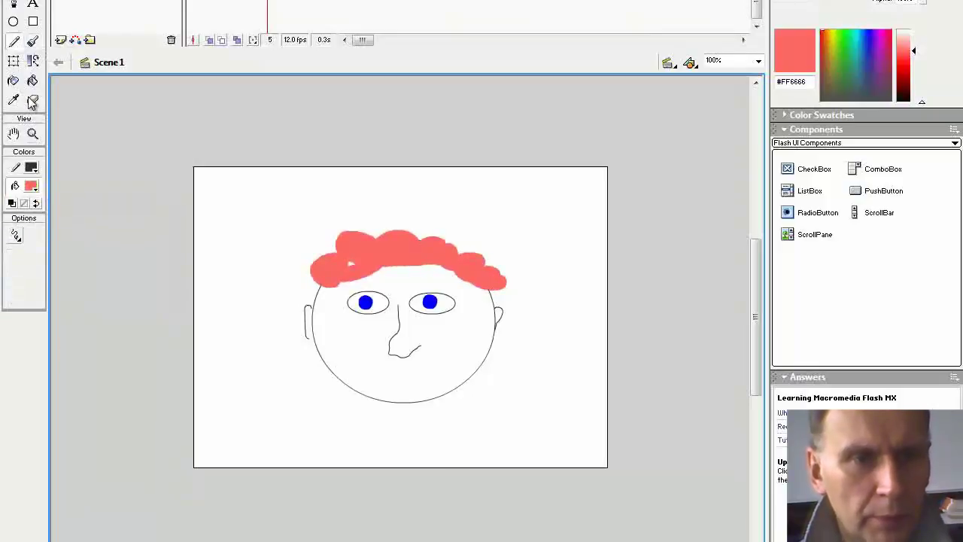
click(34, 42)
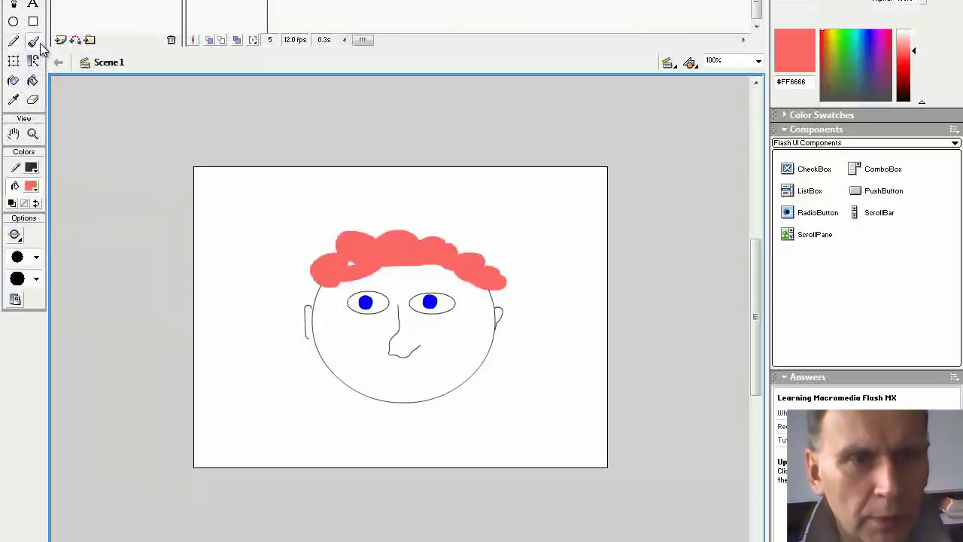
click(36, 256)
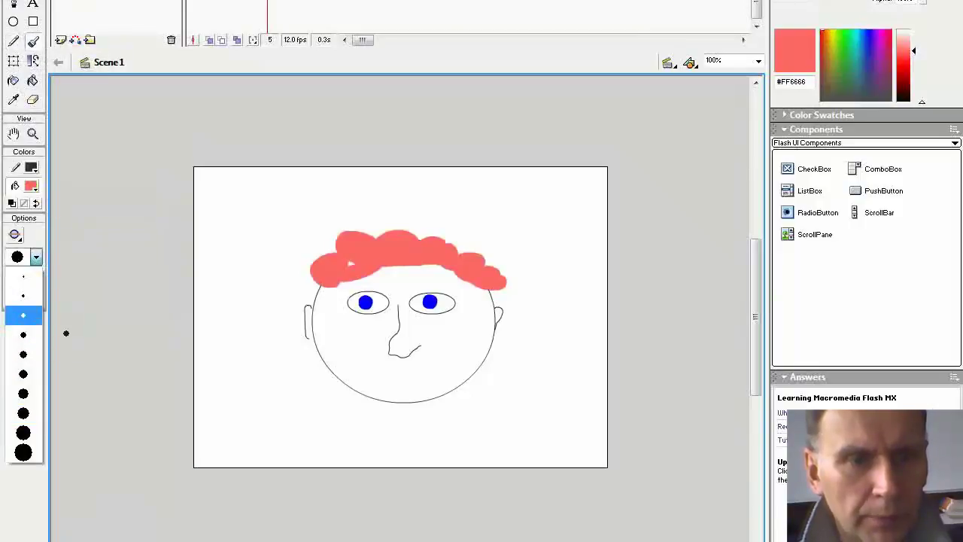
click(36, 320)
drag(406, 380, 452, 362)
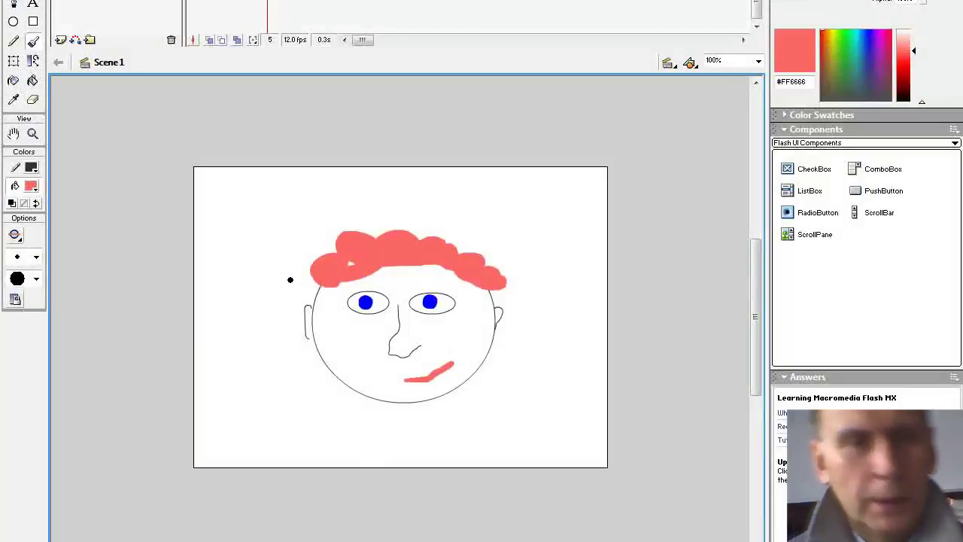
Copy the complete face drawing from frame 5 and paste it in place in frame 1.
key(v)
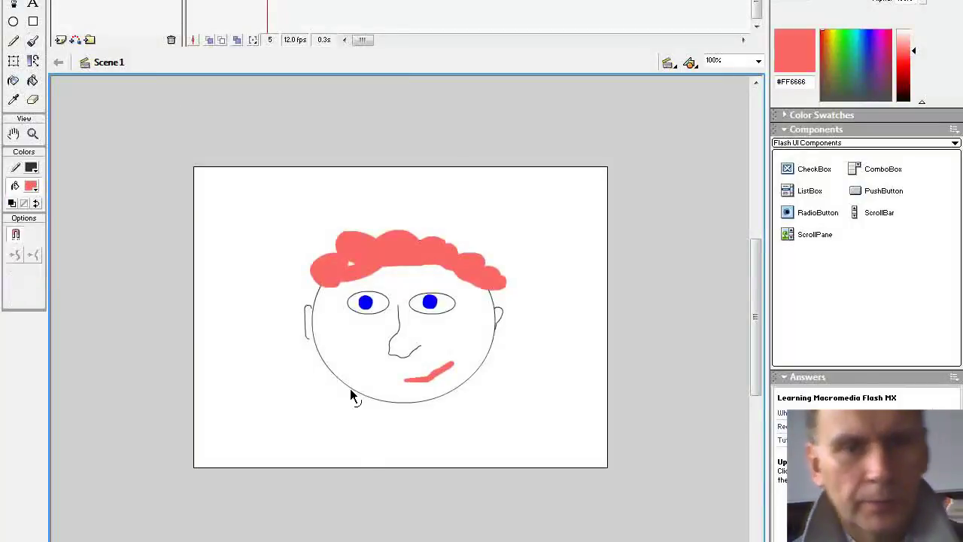
drag(253, 196, 565, 445)
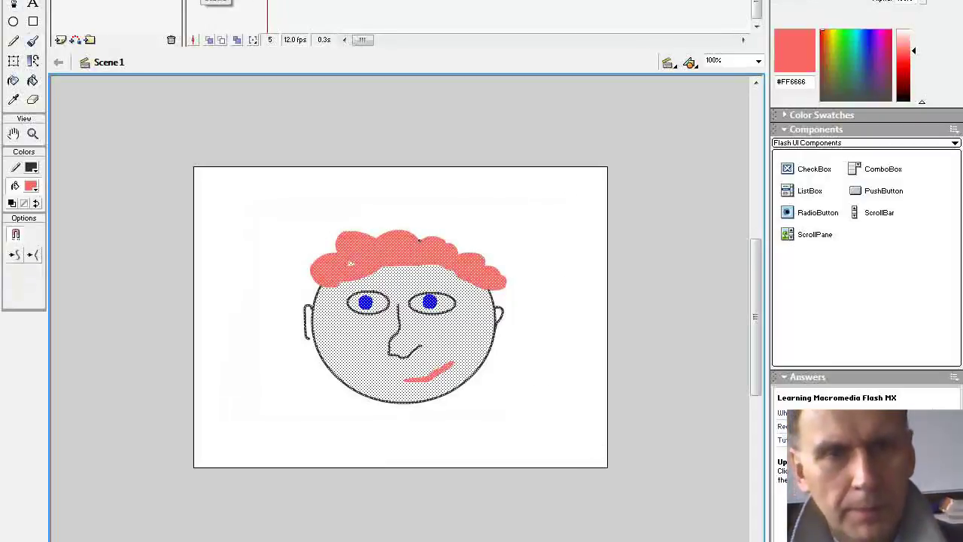
click(199, 1)
right_click(299, 353)
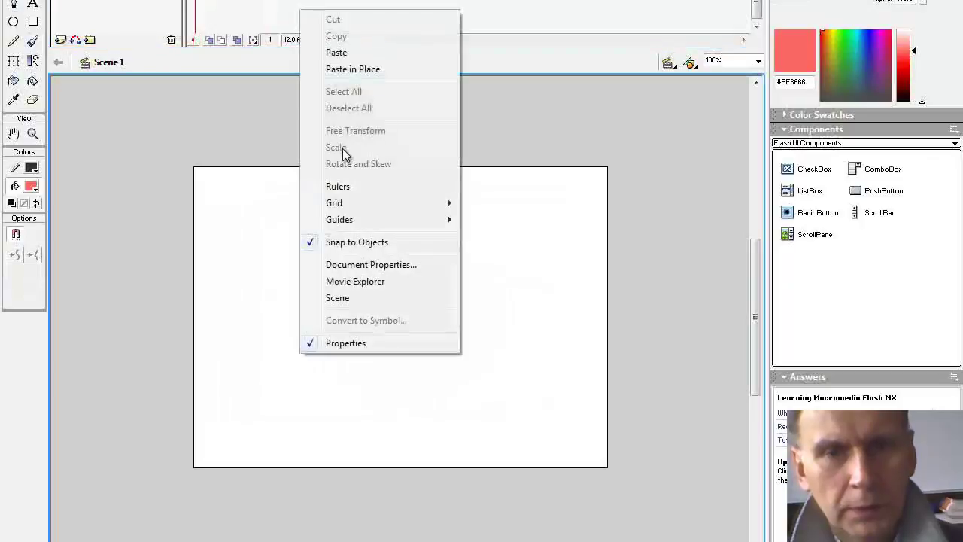
click(354, 69)
click(197, 295)
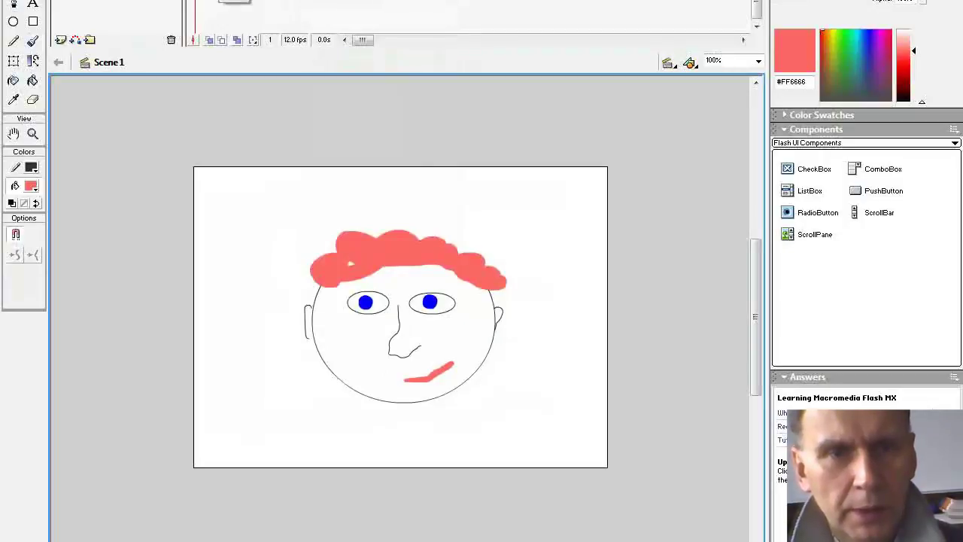
Paste the copied face in place in frame 2 and deselect it.
click(214, 1)
right_click(329, 309)
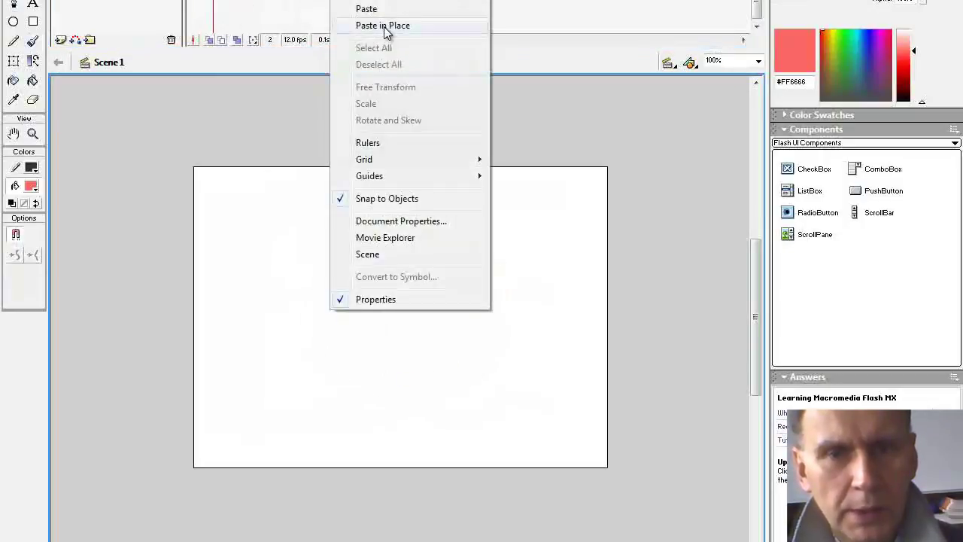
click(384, 26)
click(260, 273)
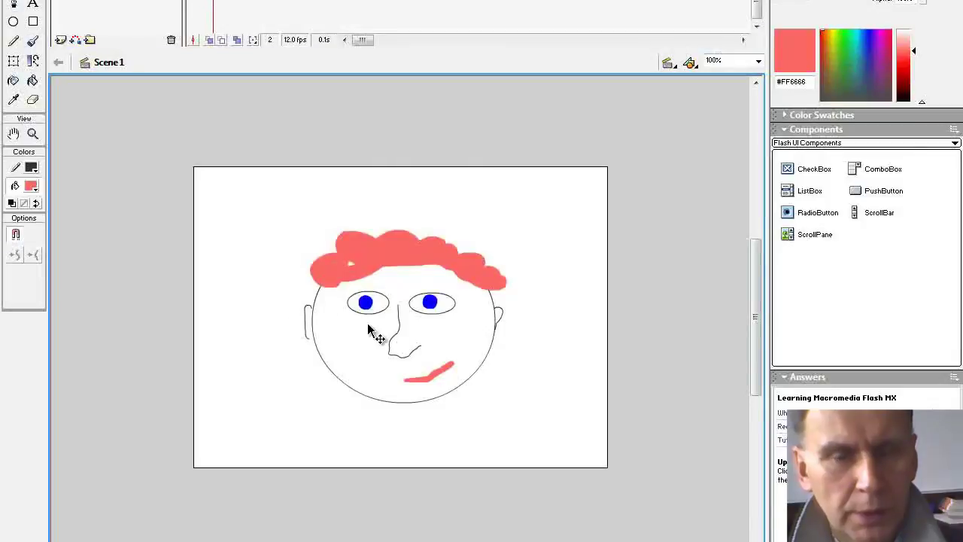
Delete the blue pupils from both eyes of the face in frame 2.
click(430, 302)
key(Delete)
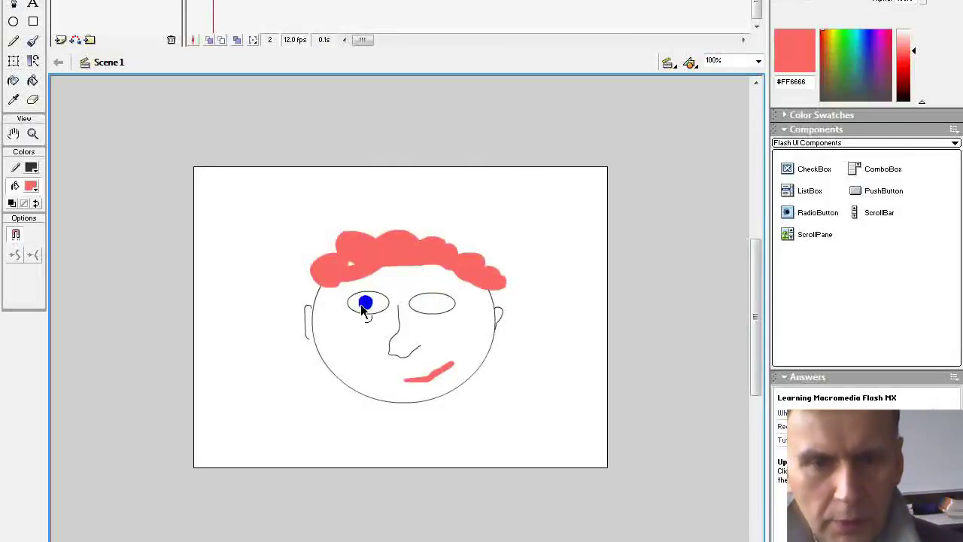
click(364, 304)
key(Delete)
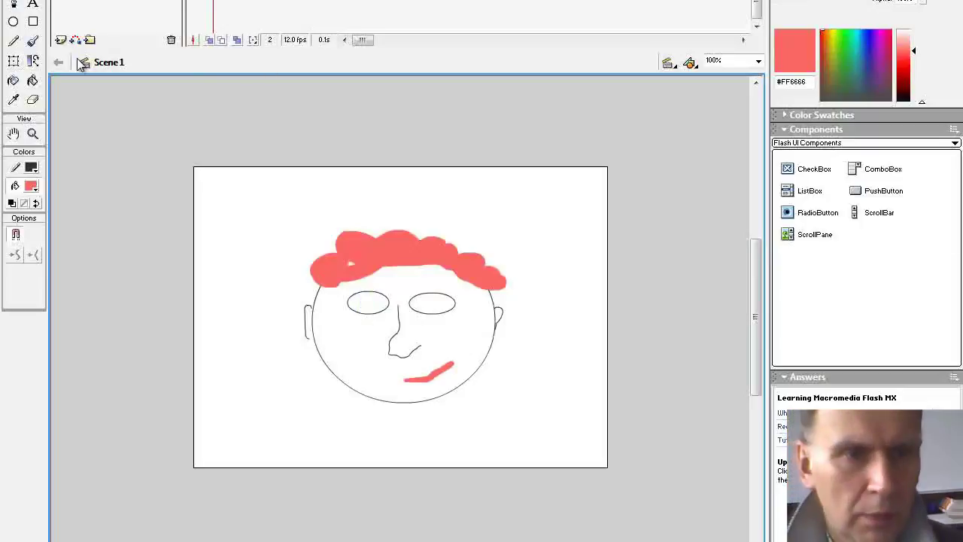
Paint new #0099CC pupils at the right end of both eyes in frame 2, using a larger brush size.
click(33, 42)
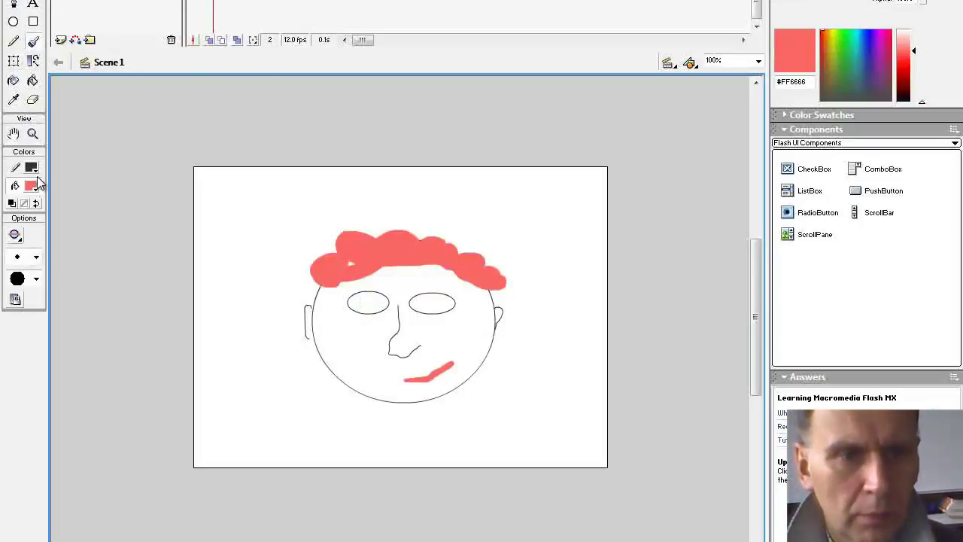
click(31, 186)
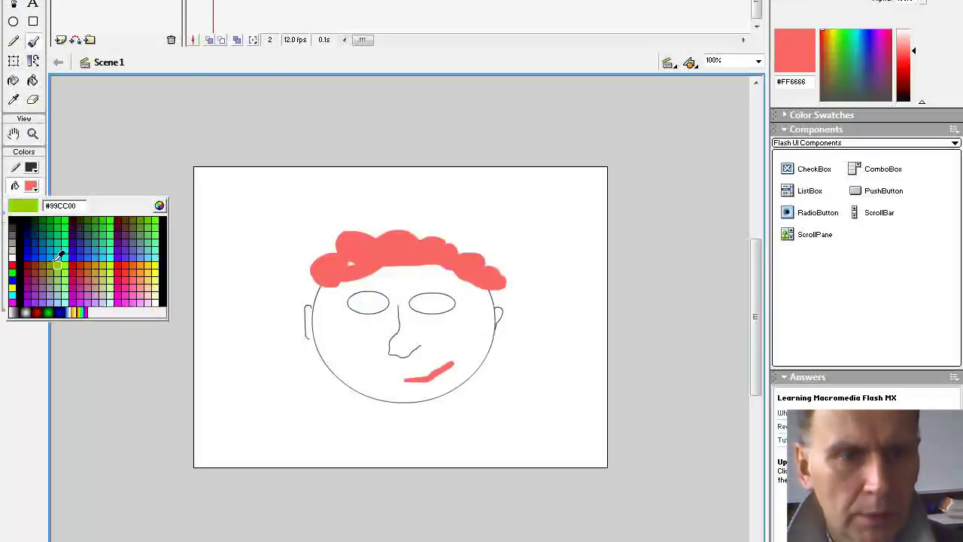
click(49, 250)
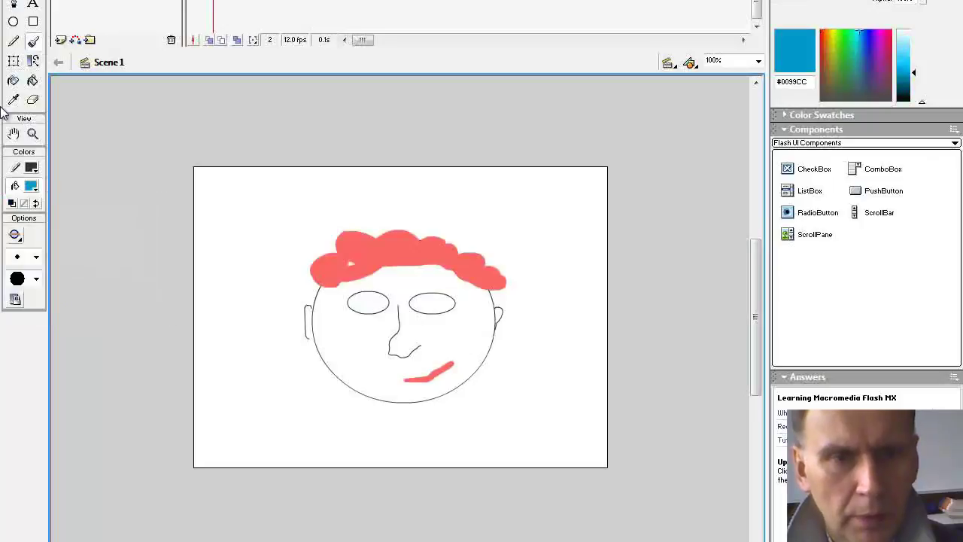
click(35, 257)
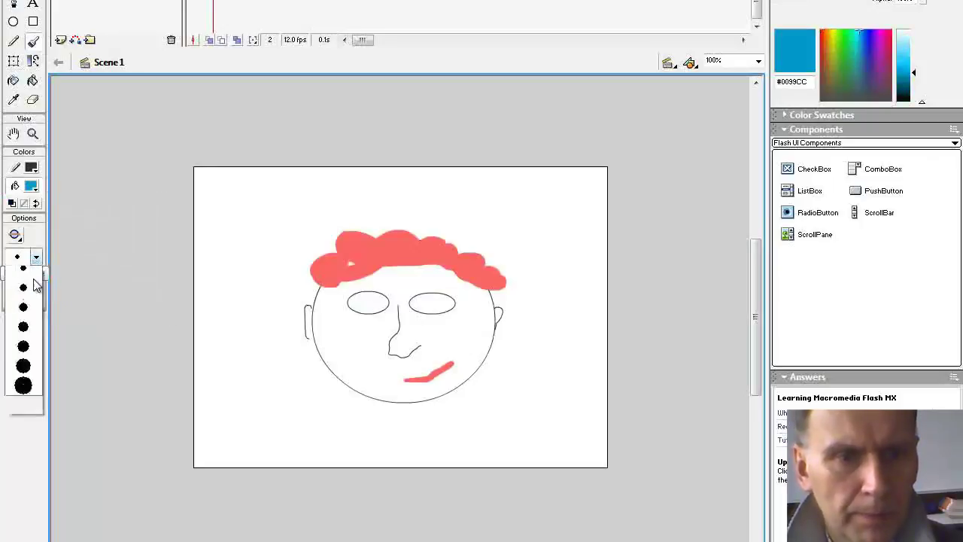
click(23, 394)
click(381, 300)
click(447, 302)
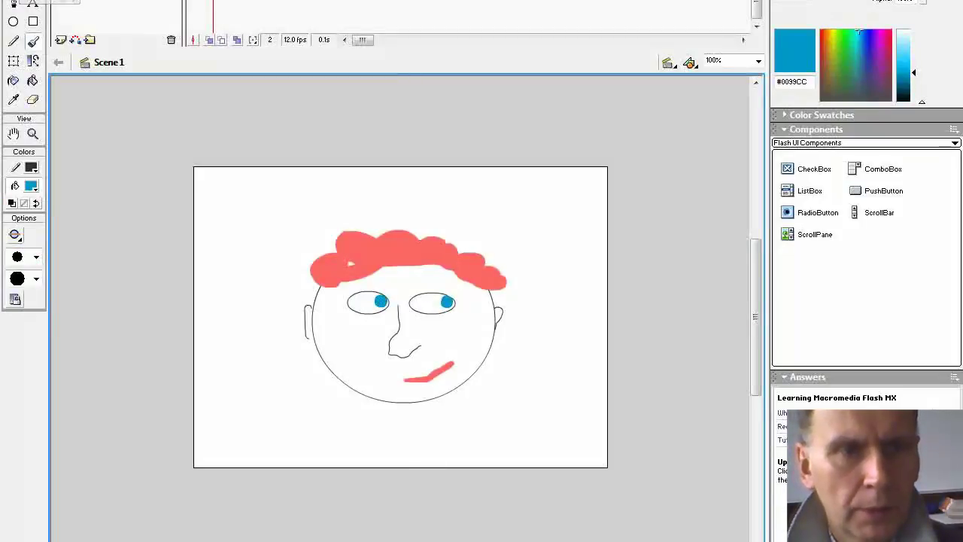
Delete the red mouth from the face in frame 2.
click(13, 0)
click(431, 383)
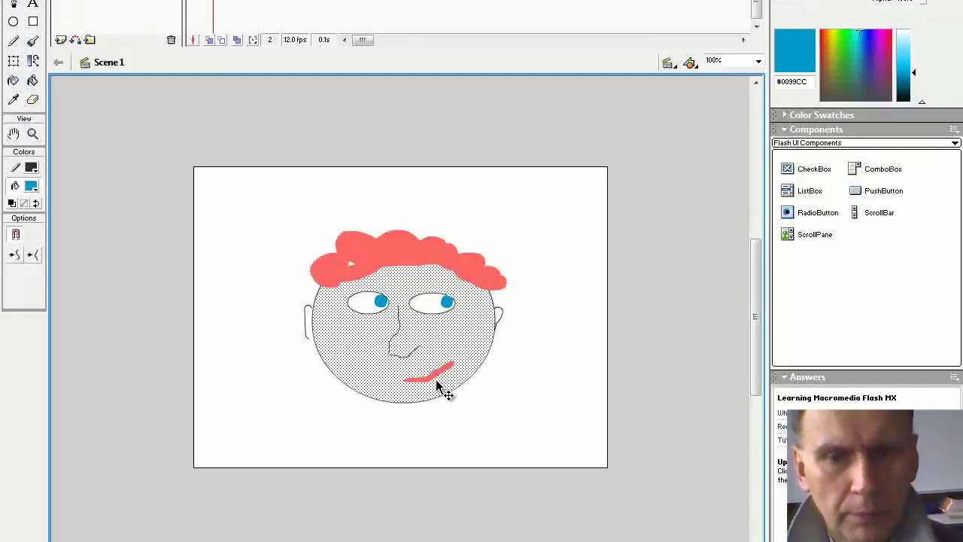
click(437, 368)
click(444, 372)
click(448, 367)
key(Delete)
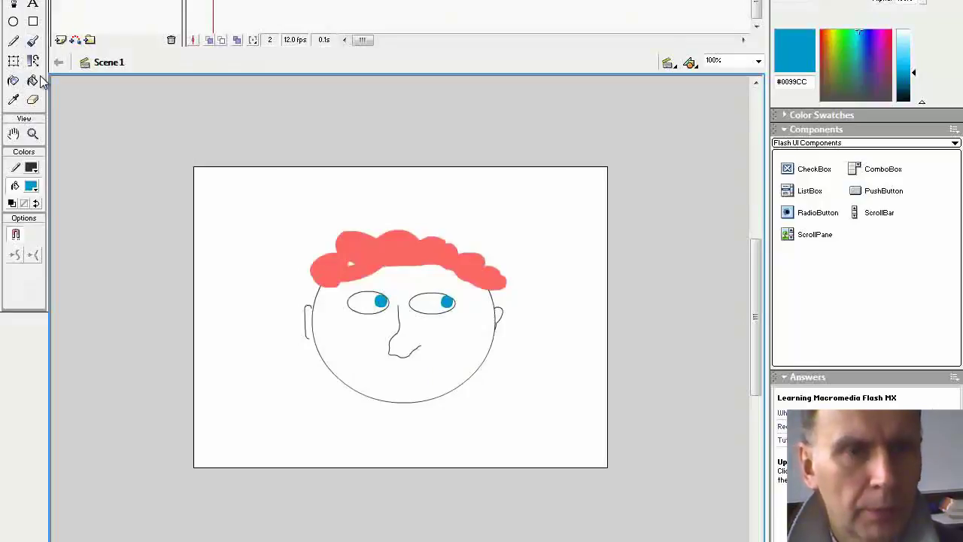
Try a black mouth stroke on the face in frame 2 with a smaller brush size, and undo the stroke.
click(32, 41)
click(36, 188)
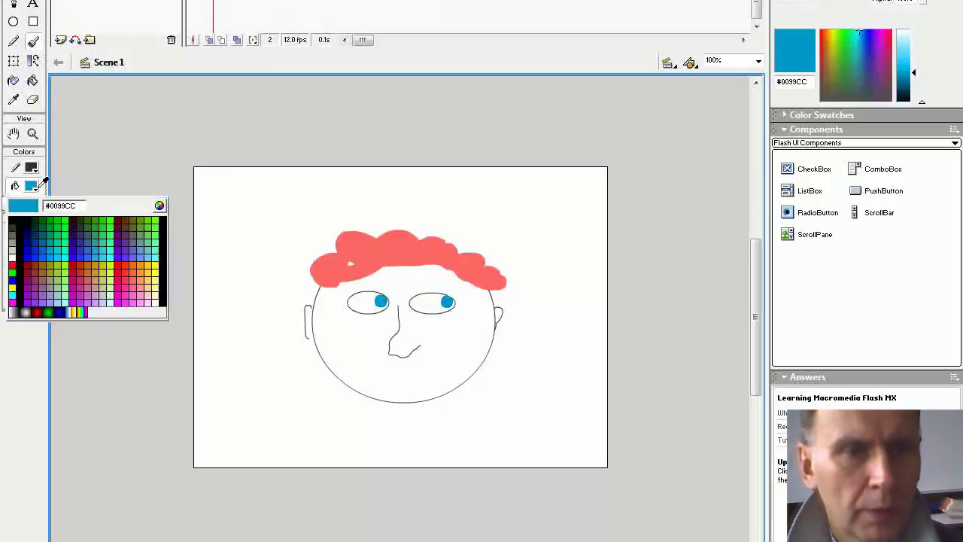
click(22, 254)
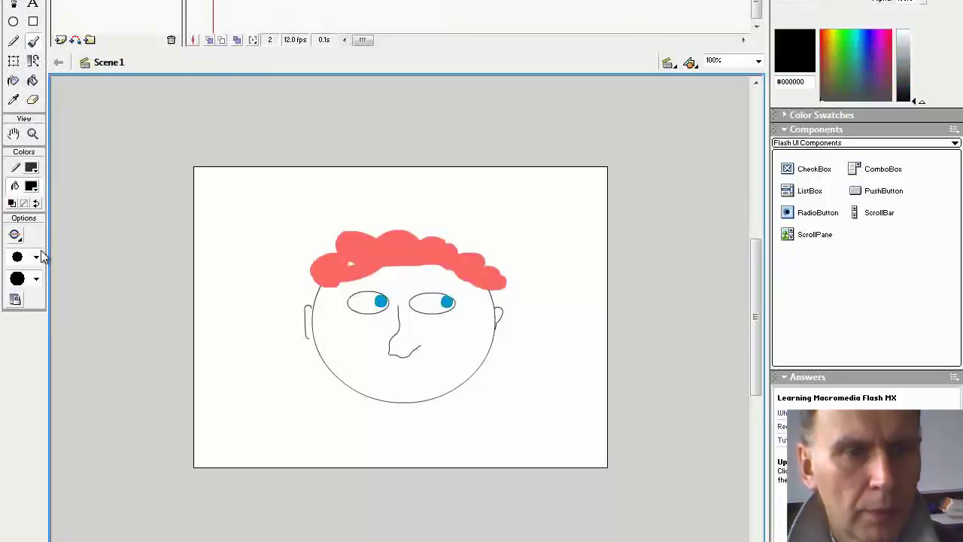
click(36, 257)
click(23, 336)
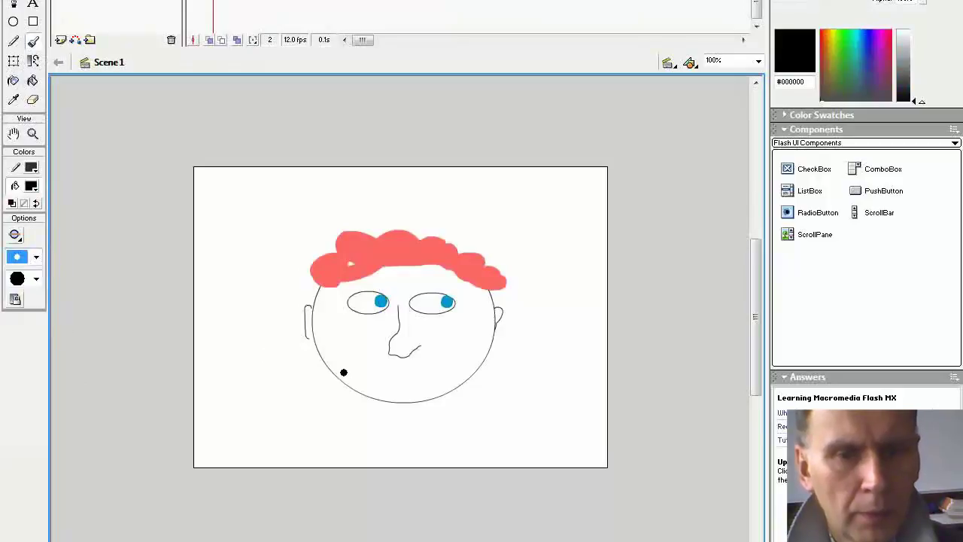
drag(358, 366, 413, 381)
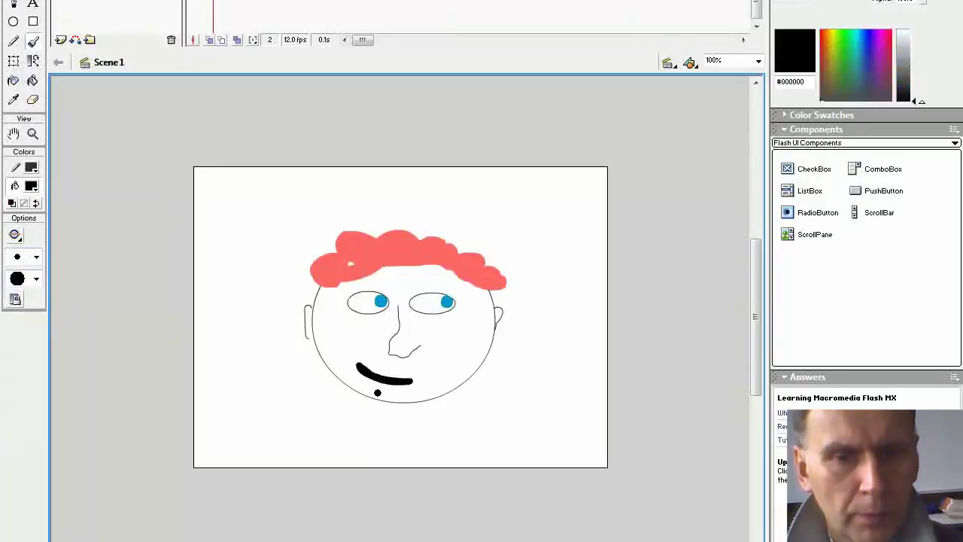
key(ctrl+z)
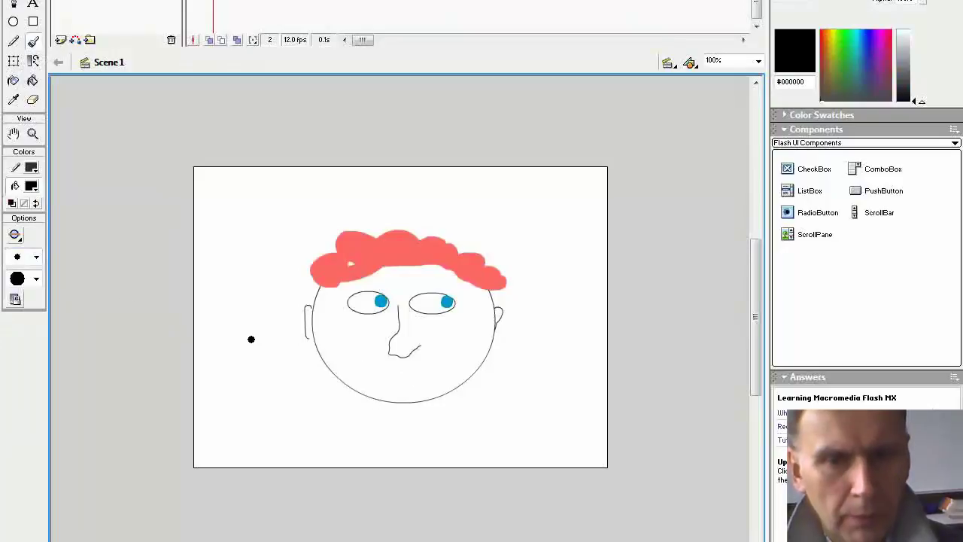
Set stroke and fill to #FF0000 and paint a short slanted mouth on the left cheek of the face in frame 2.
click(31, 186)
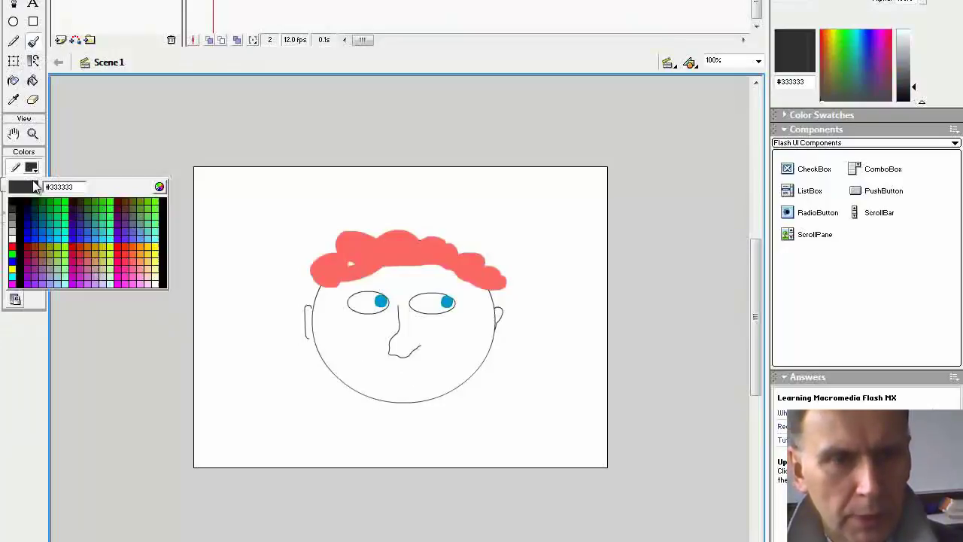
click(12, 246)
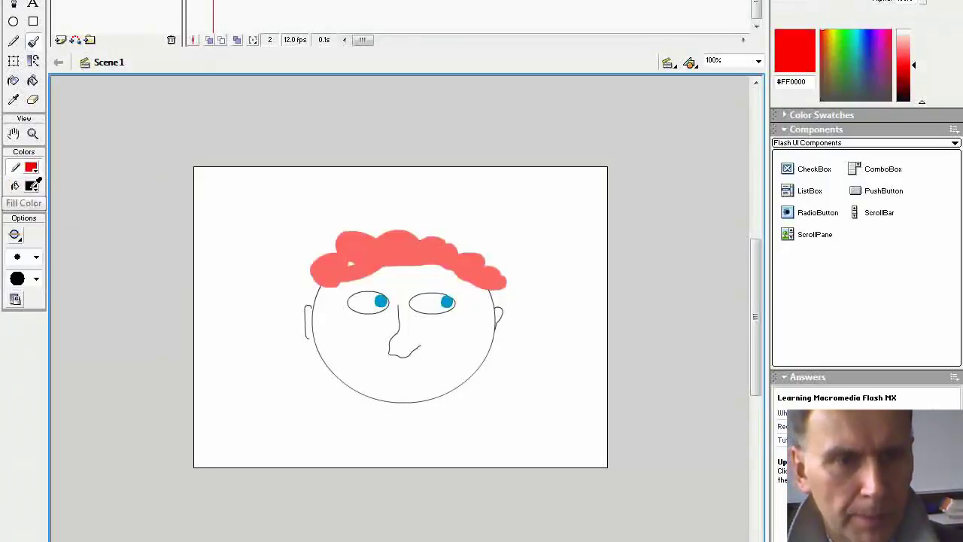
click(31, 186)
click(13, 260)
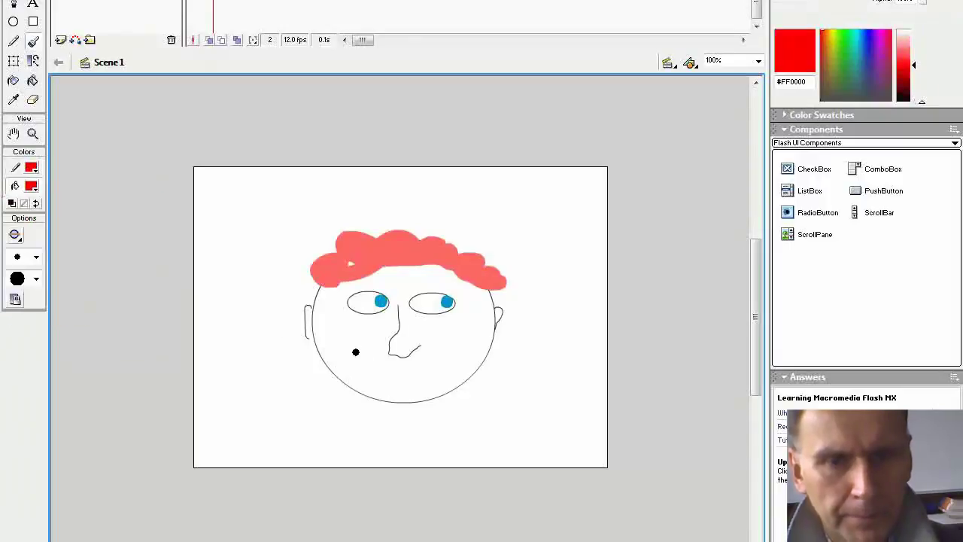
drag(385, 370, 386, 370)
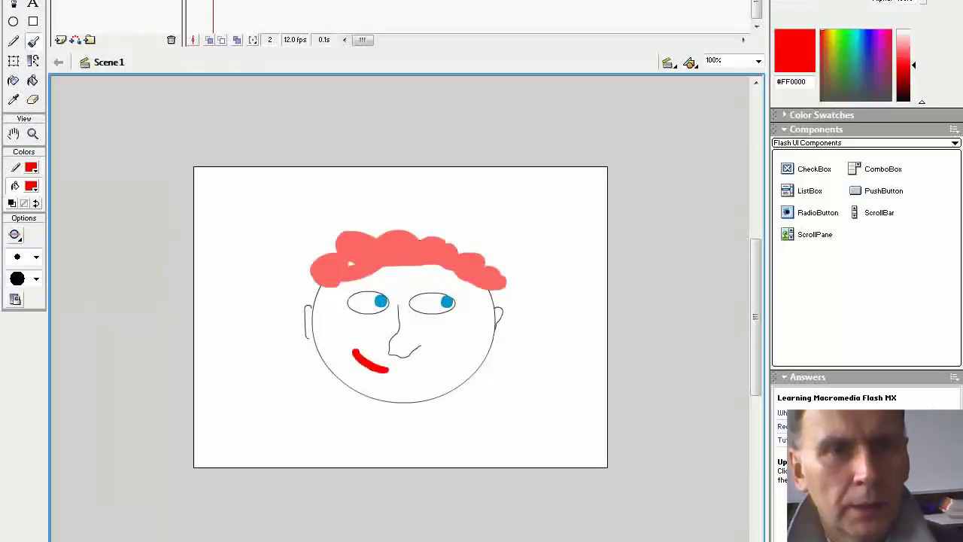
Copy the whole face from frame 2 and paste it in place in frame 4.
click(14, 0)
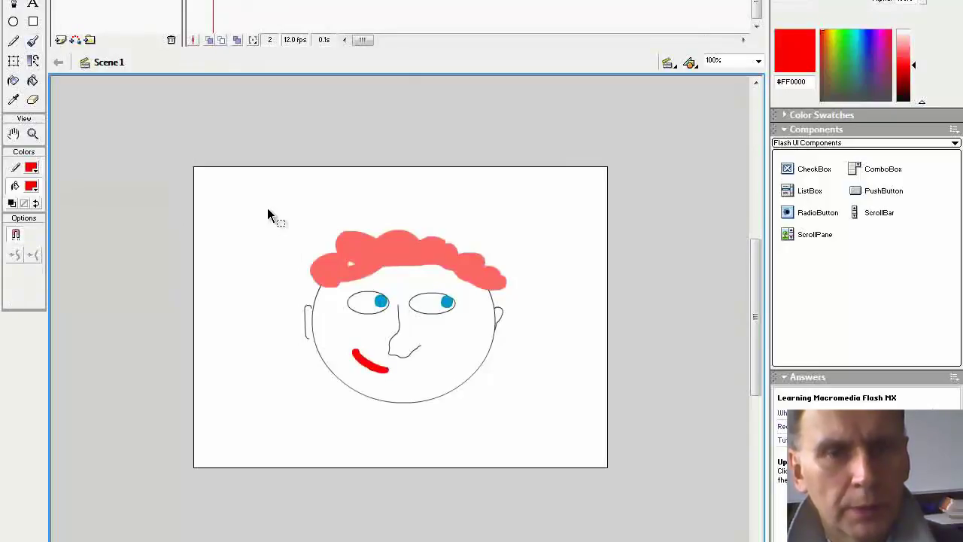
mouse_move(258, 209)
mouse_down()
mouse_move(458, 290)
mouse_move(538, 427)
mouse_up()
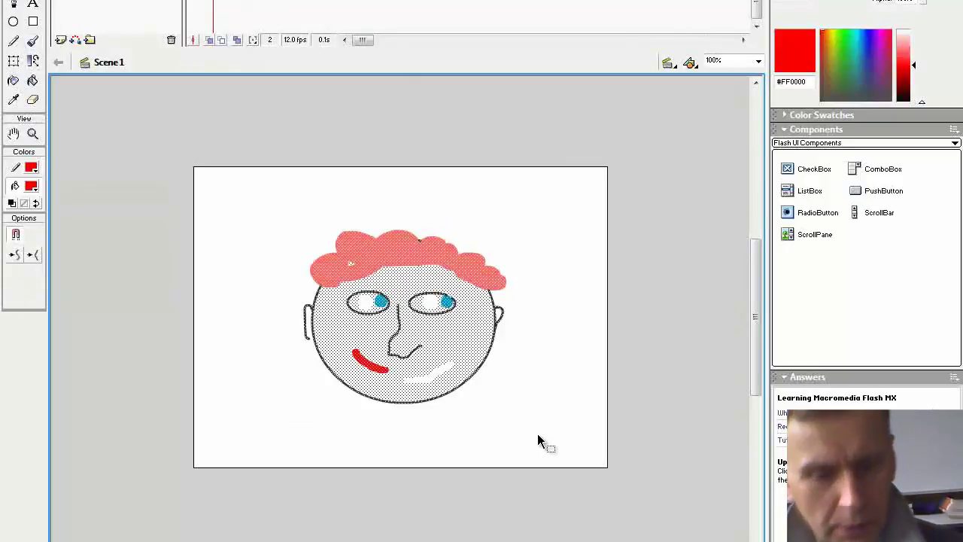
click(250, 0)
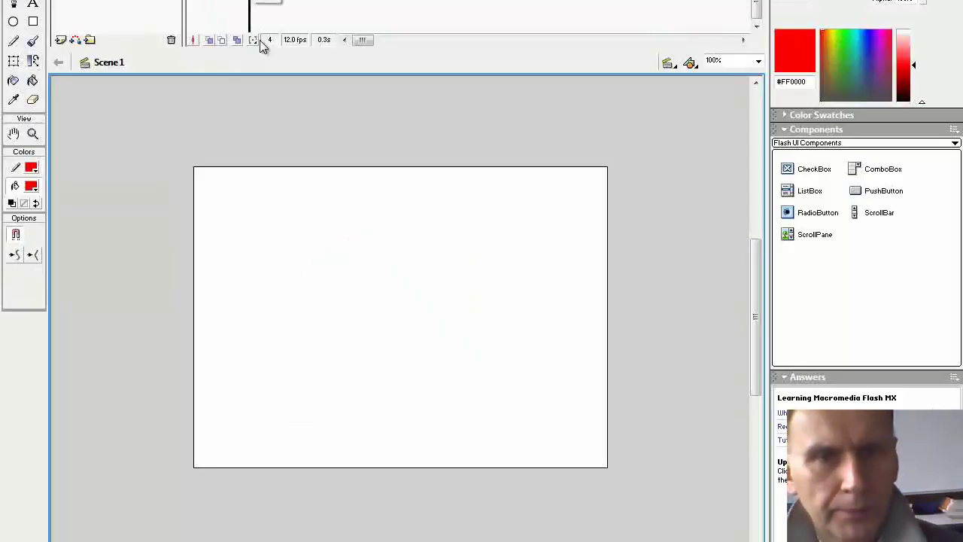
right_click(360, 320)
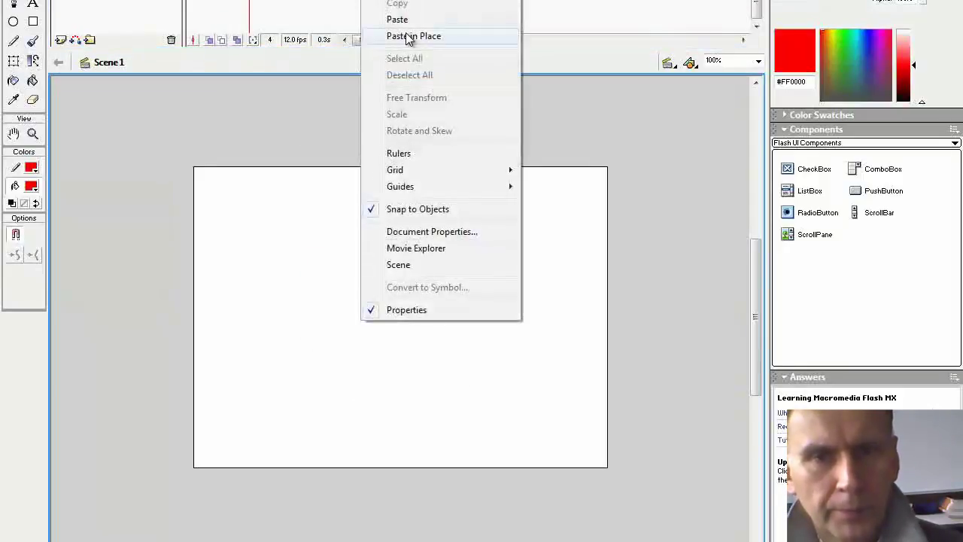
click(410, 36)
Paste the copied face in place in frame 3 and deselect it.
click(232, 0)
right_click(363, 360)
click(414, 76)
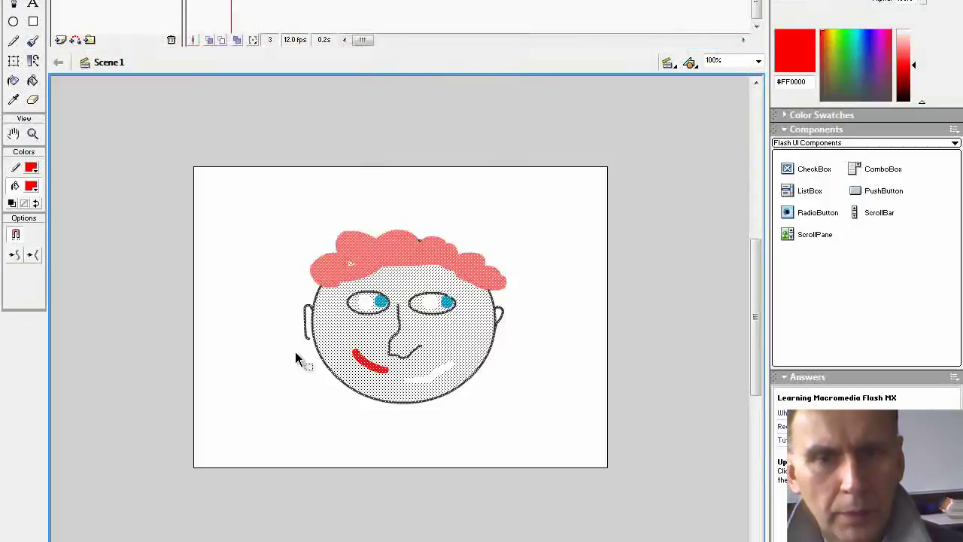
click(242, 313)
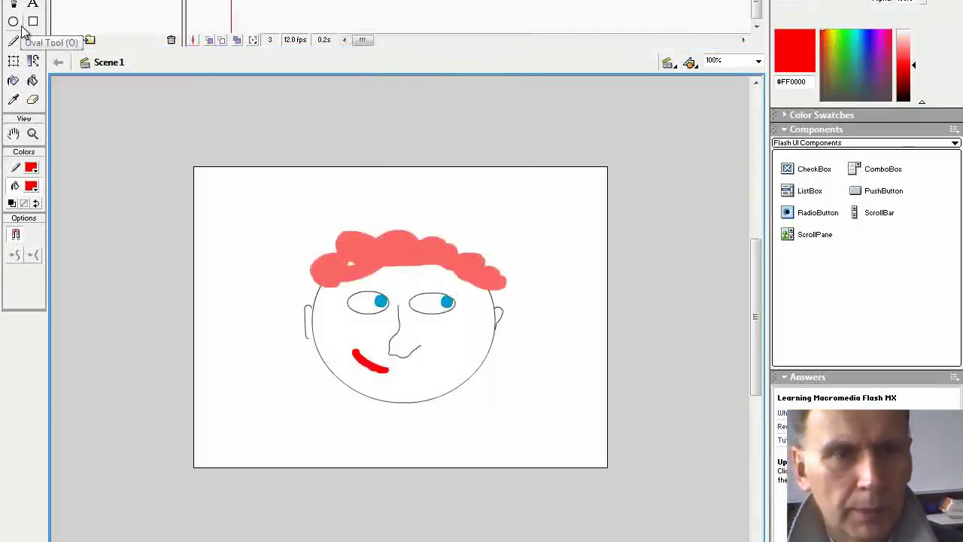
Delete the red mouth and both blue pupils from the face in frame 3.
click(369, 370)
key(Delete)
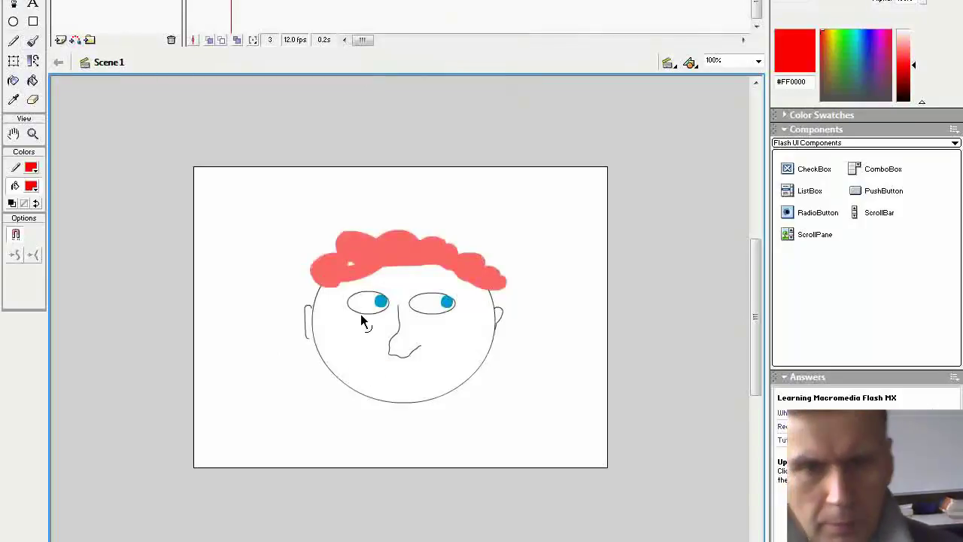
click(382, 303)
key(Delete)
click(444, 304)
key(Delete)
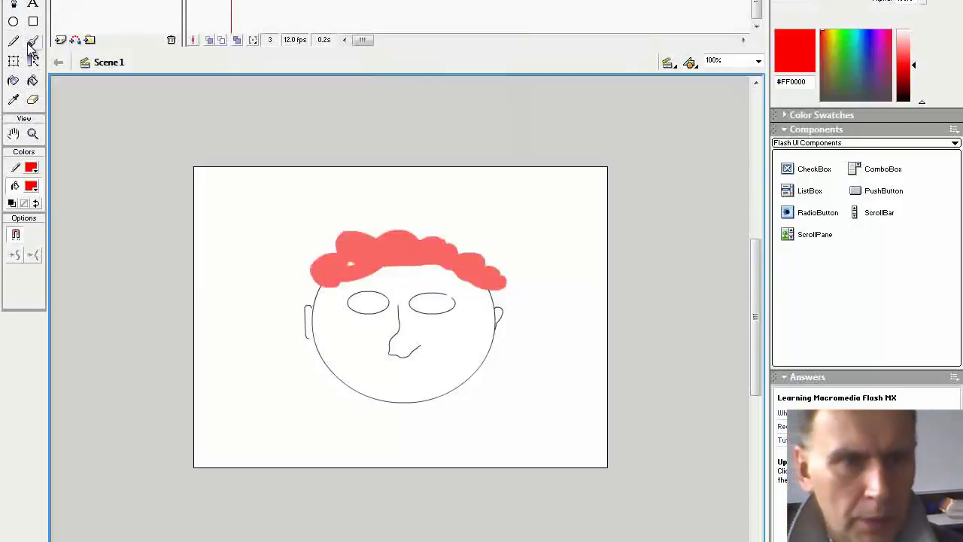
Paint small #0066CC pupils in the centre of both eyes in frame 3 with the Brush tool.
click(33, 43)
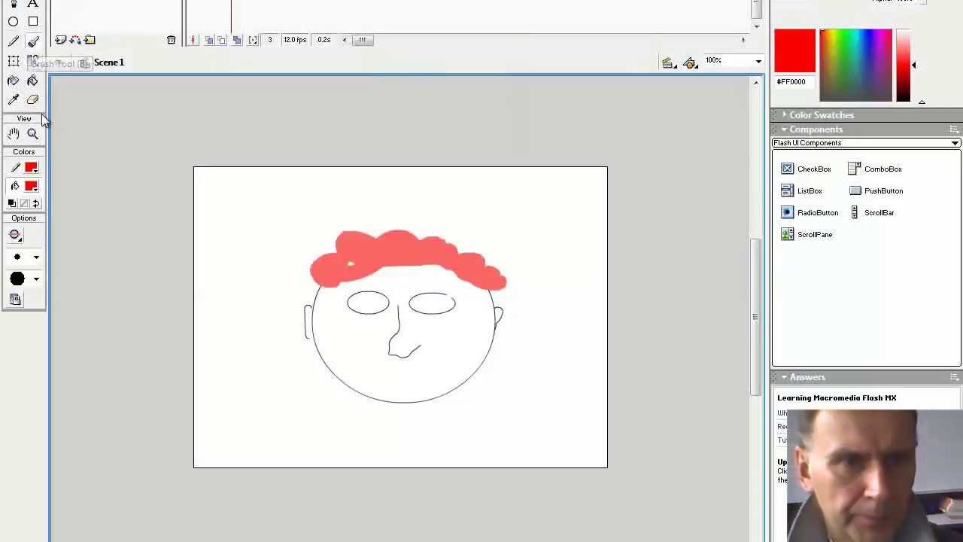
click(31, 187)
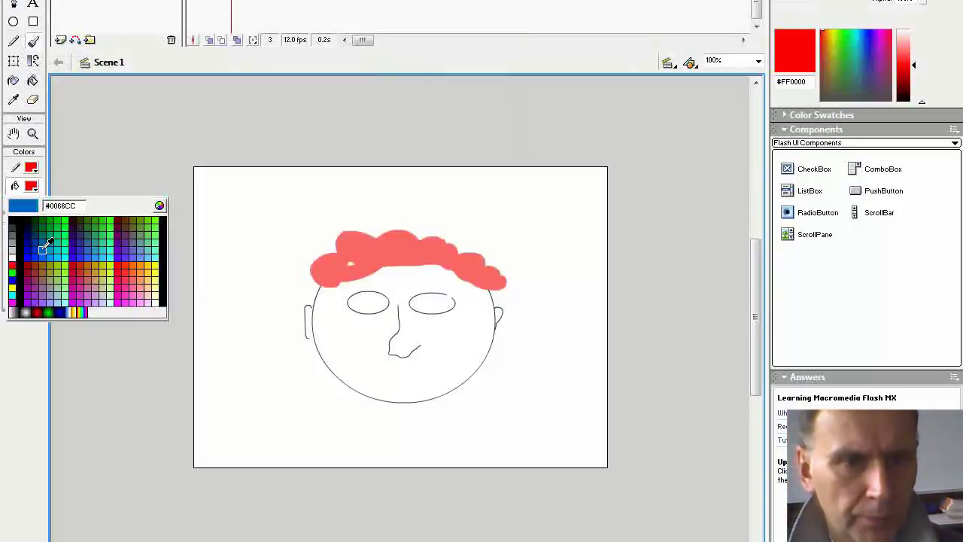
click(46, 243)
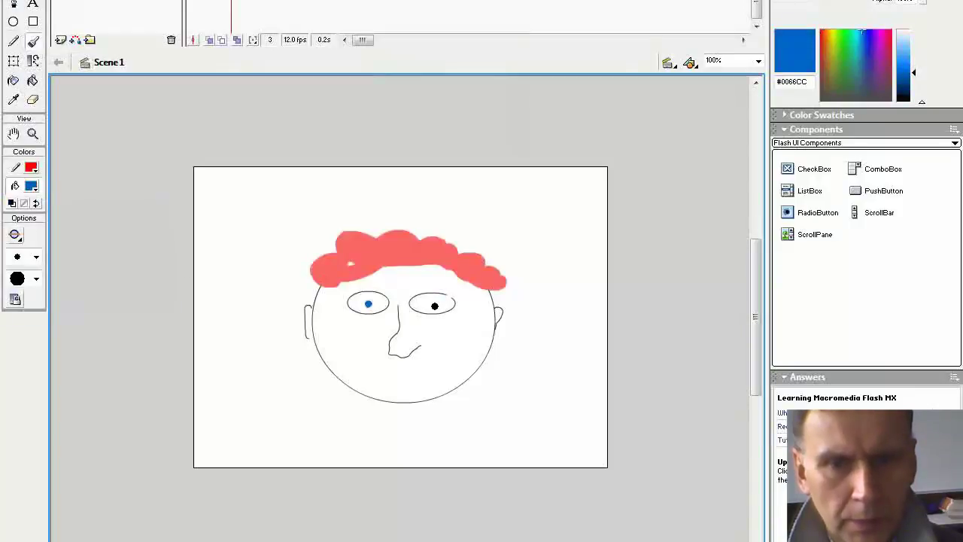
Paint a short, straight #FF0000 mouth below the nose in frame 3, and switch back to the selection tool.
click(31, 187)
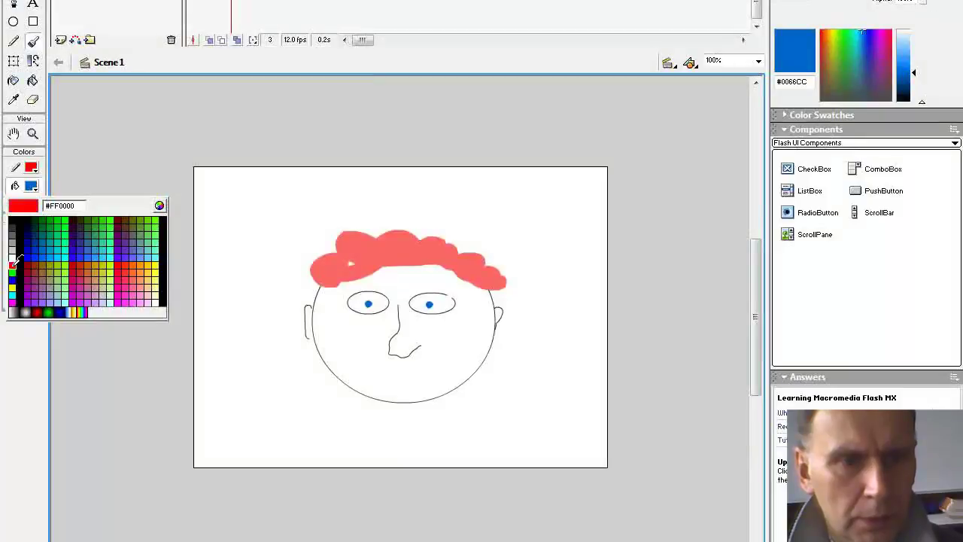
click(13, 263)
drag(387, 383, 415, 383)
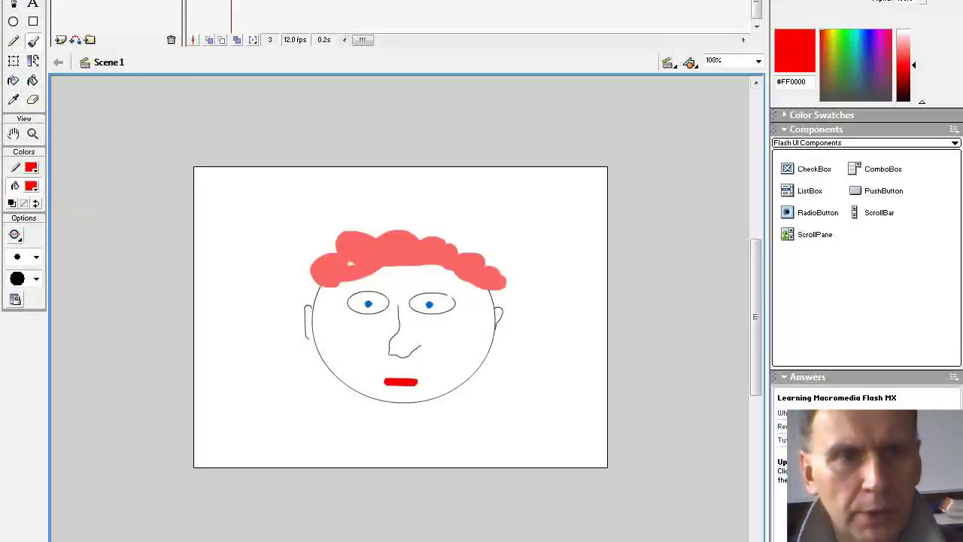
key(v)
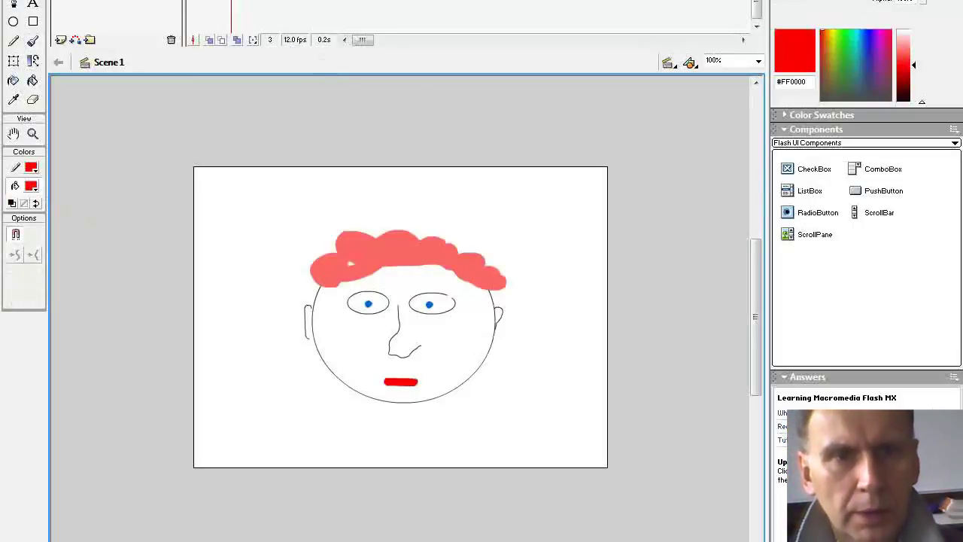
Test the movie to check the face animation, and close the preview.
click(212, 0)
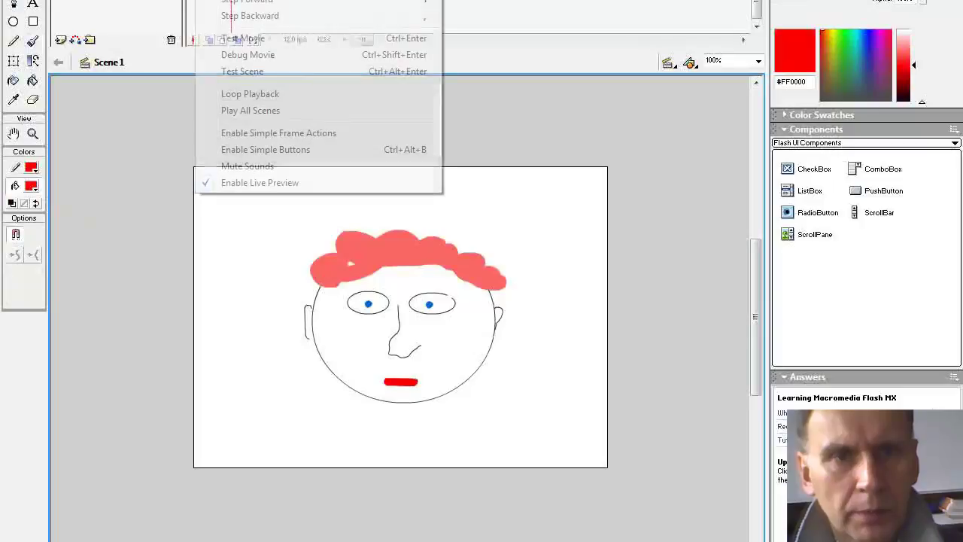
click(249, 39)
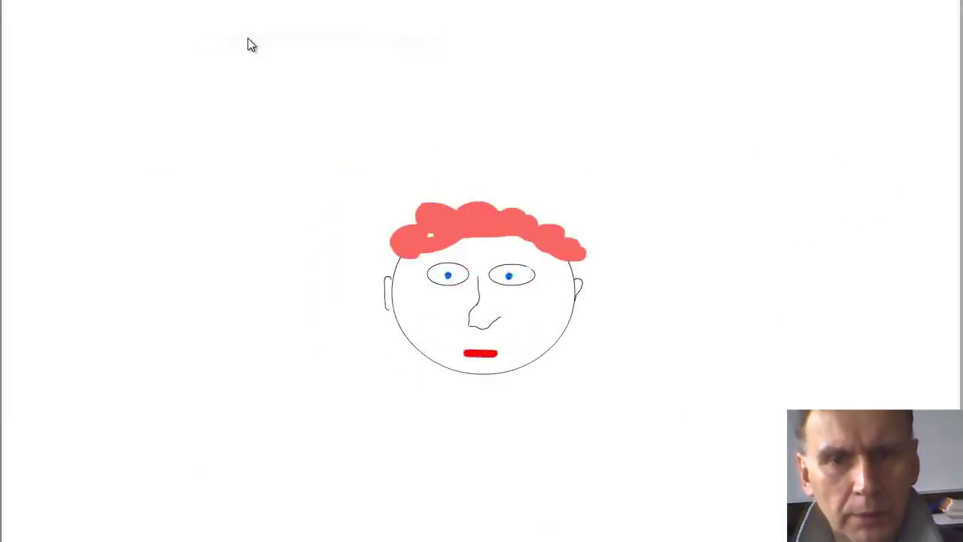
key(ctrl+w)
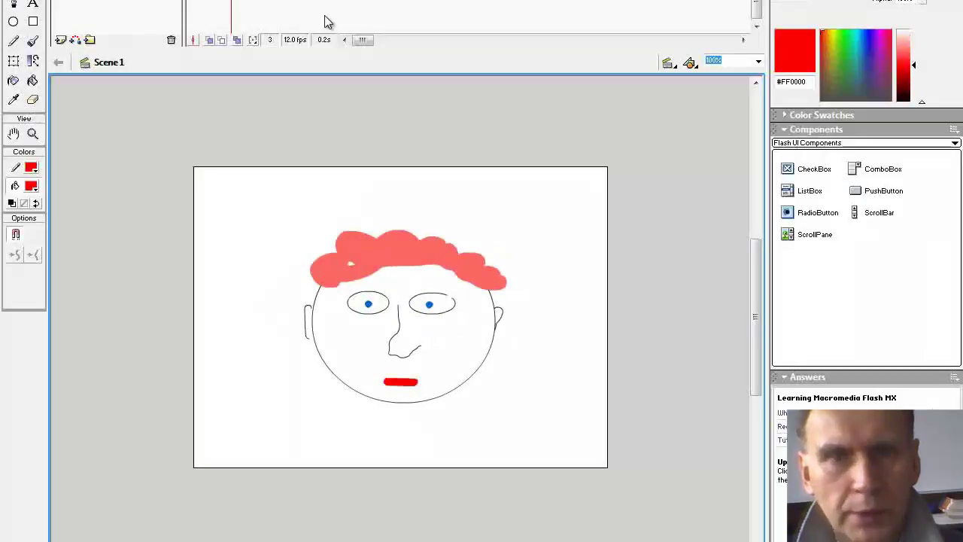
Set the document's frame rate to 2 fps.
double_click(294, 41)
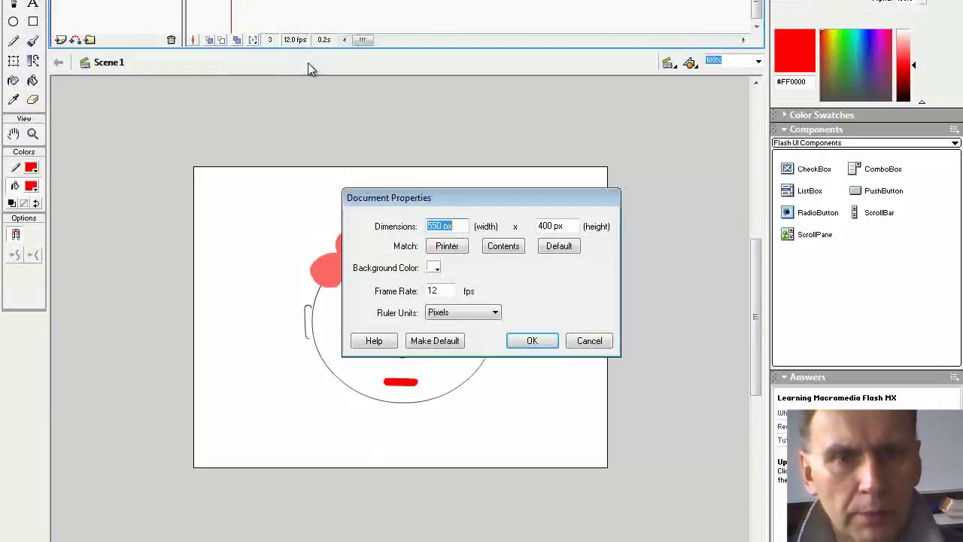
double_click(451, 292)
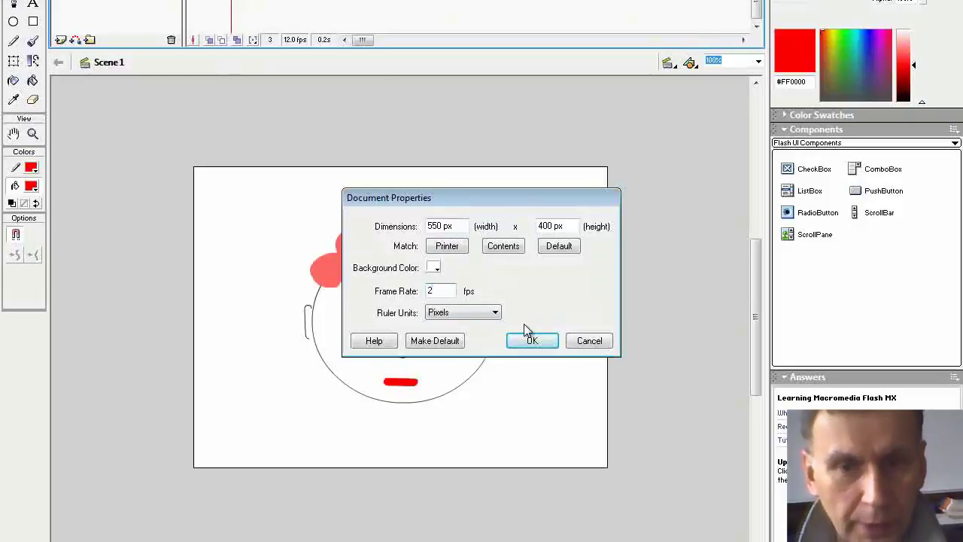
click(538, 343)
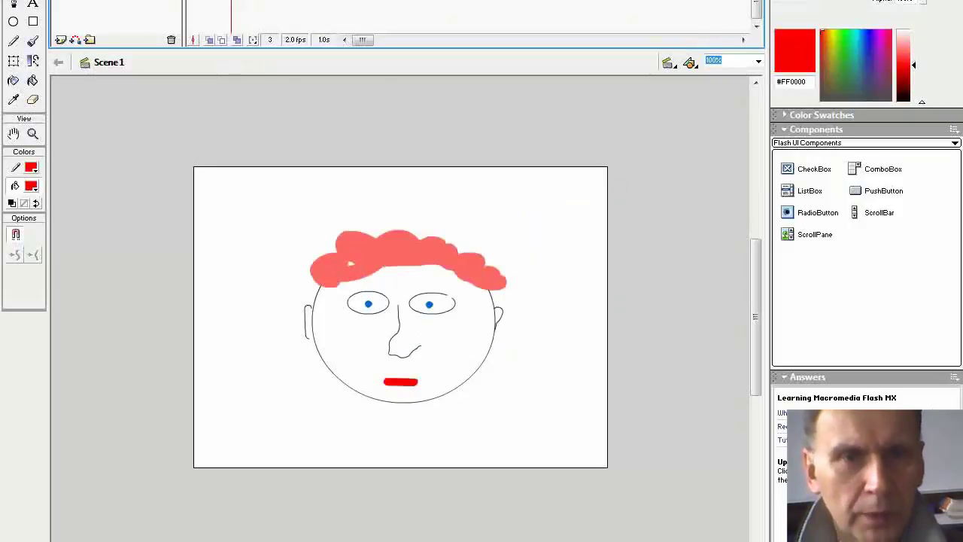
Test the movie again at the new frame rate and close the preview.
click(213, 0)
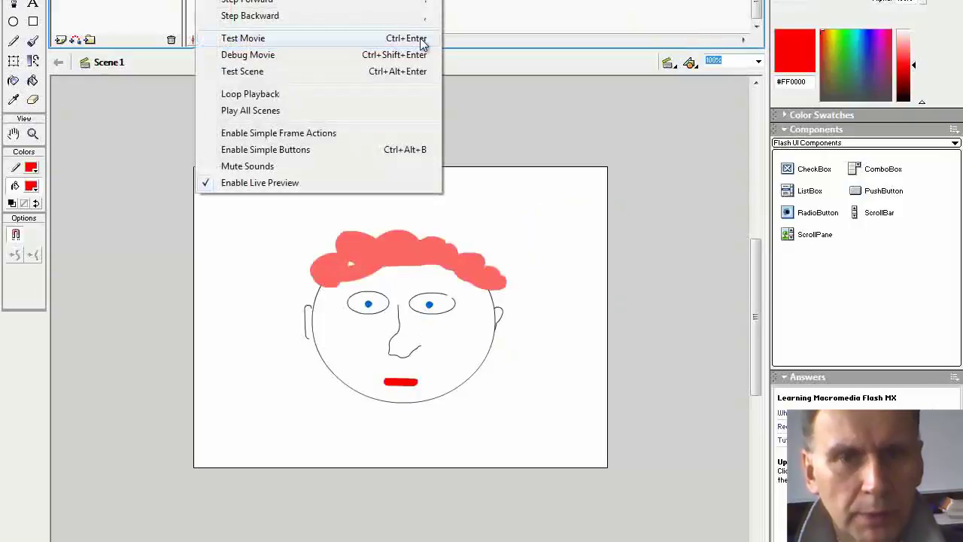
click(254, 38)
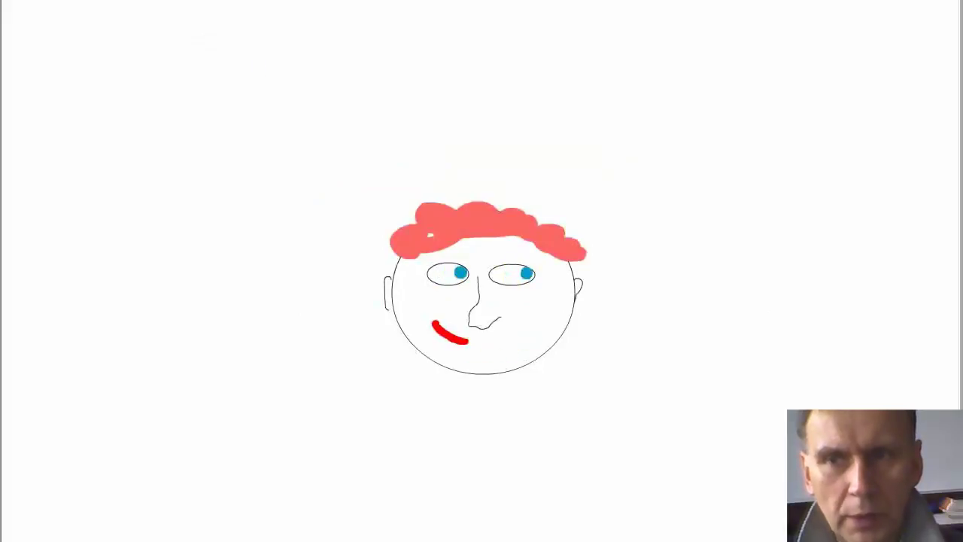
key(ctrl+w)
Add a stop() action from the Movie Control actions to frame 5 of Layer 1, and collapse the action editor.
click(268, 2)
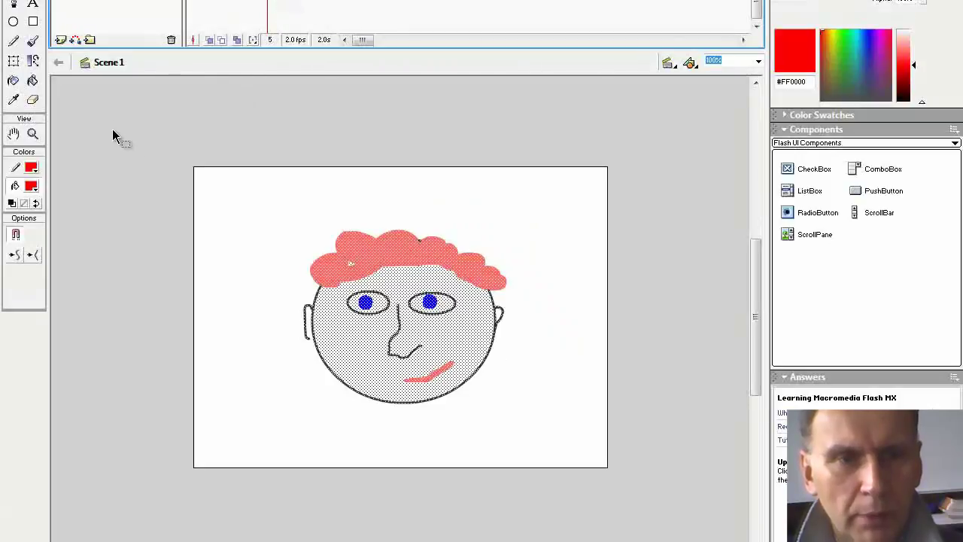
click(254, 0)
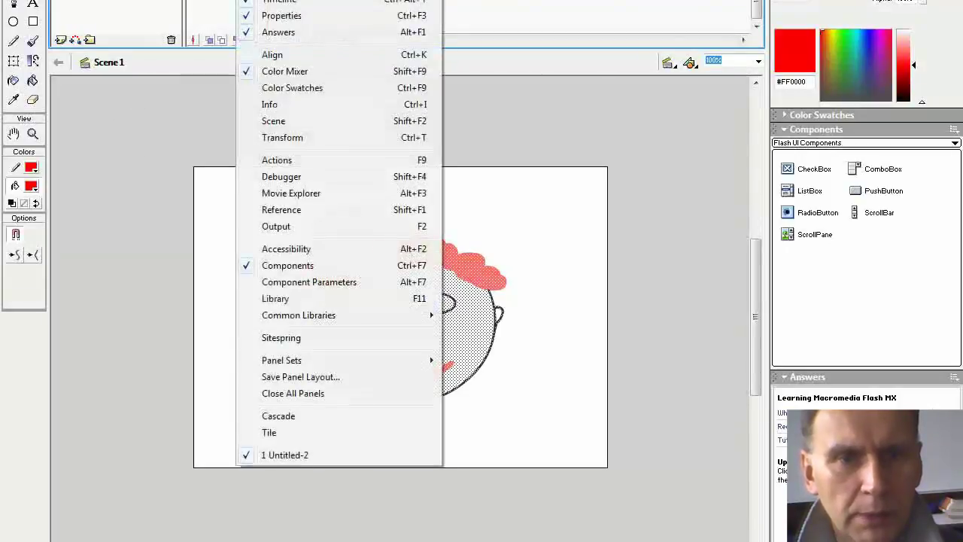
click(285, 161)
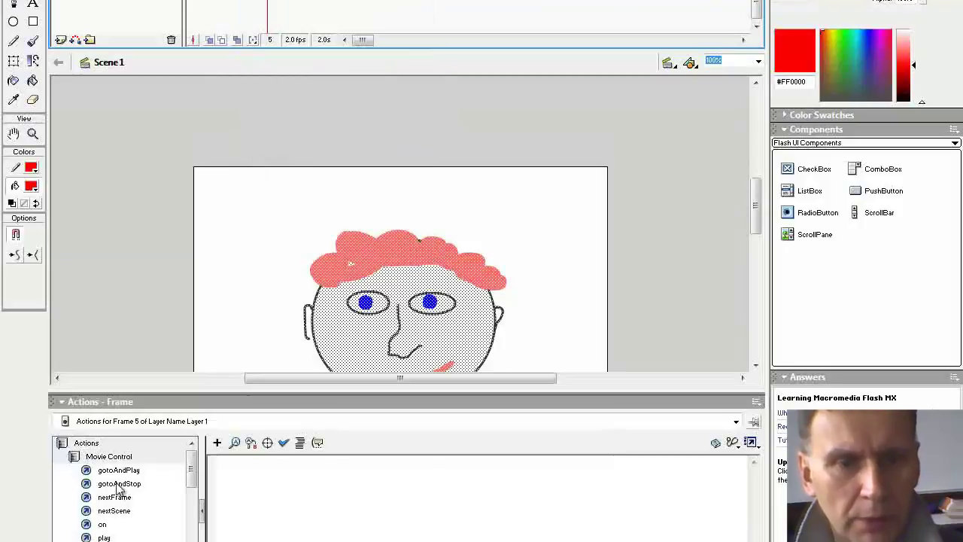
click(89, 459)
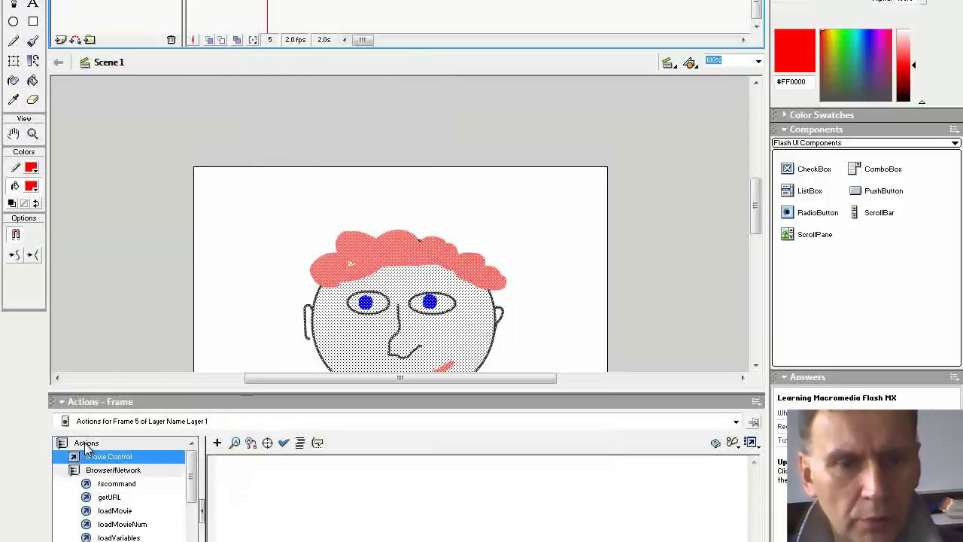
click(94, 457)
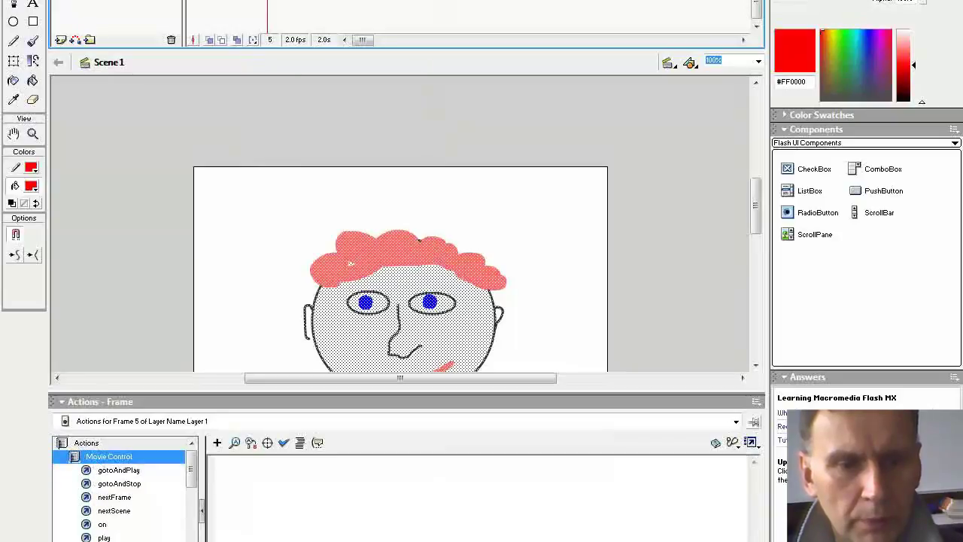
double_click(104, 540)
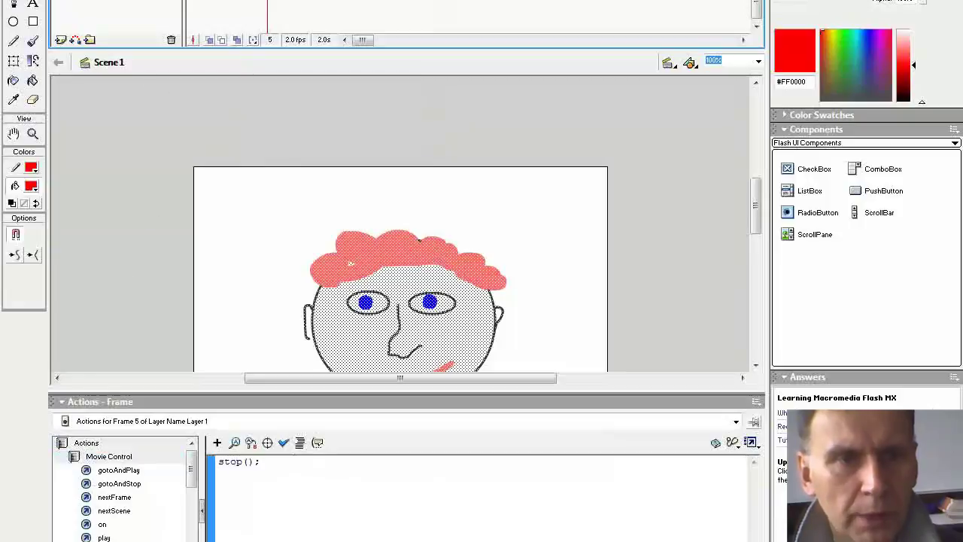
click(122, 152)
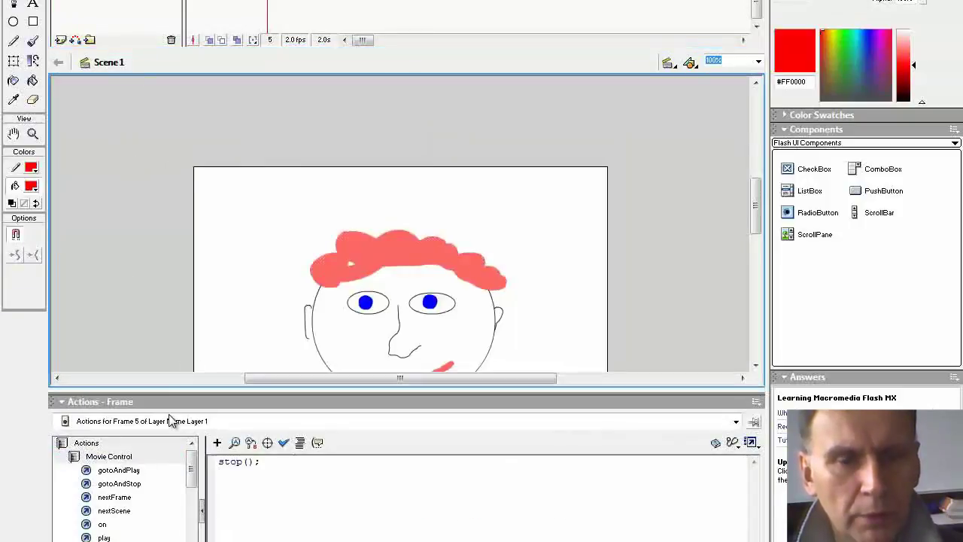
click(63, 404)
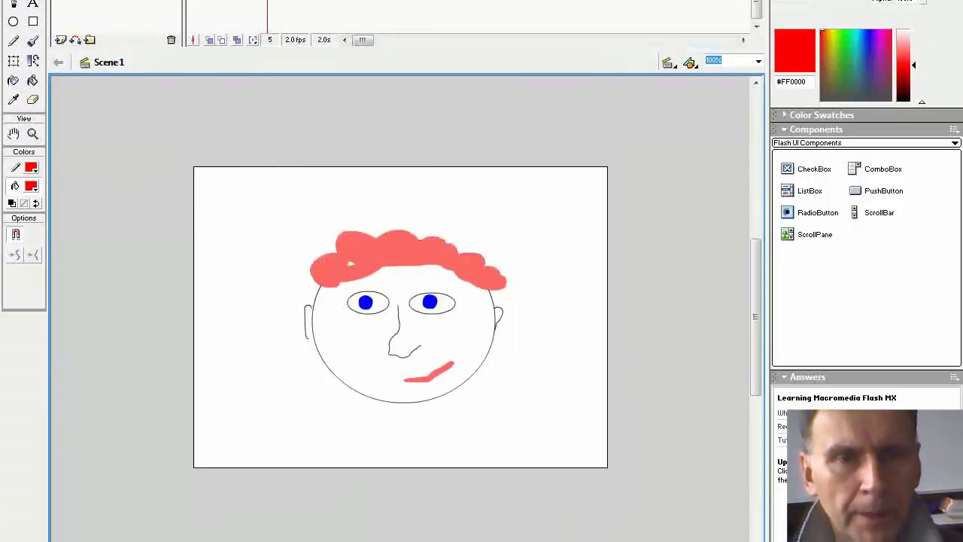
Test the movie to check how playback ends with the stop action, and close the preview.
click(214, 0)
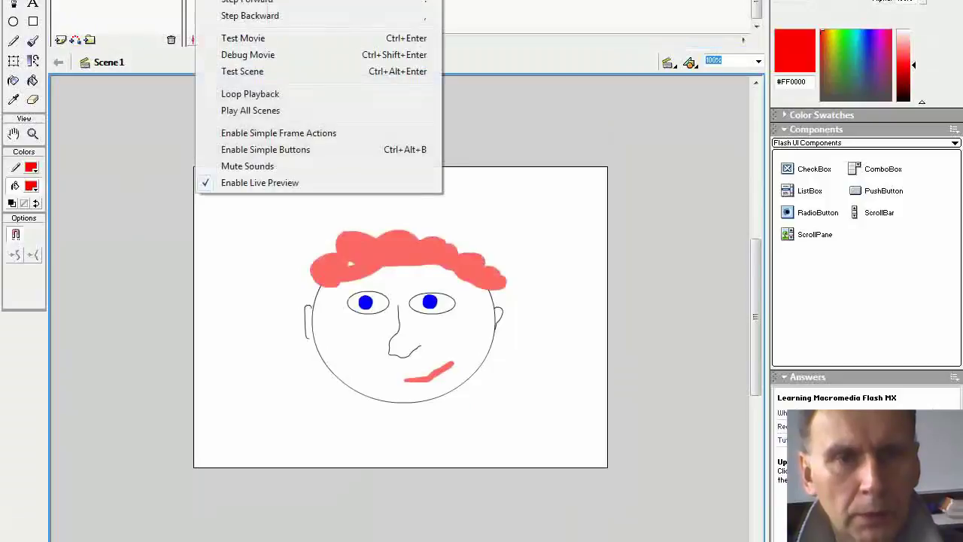
click(248, 40)
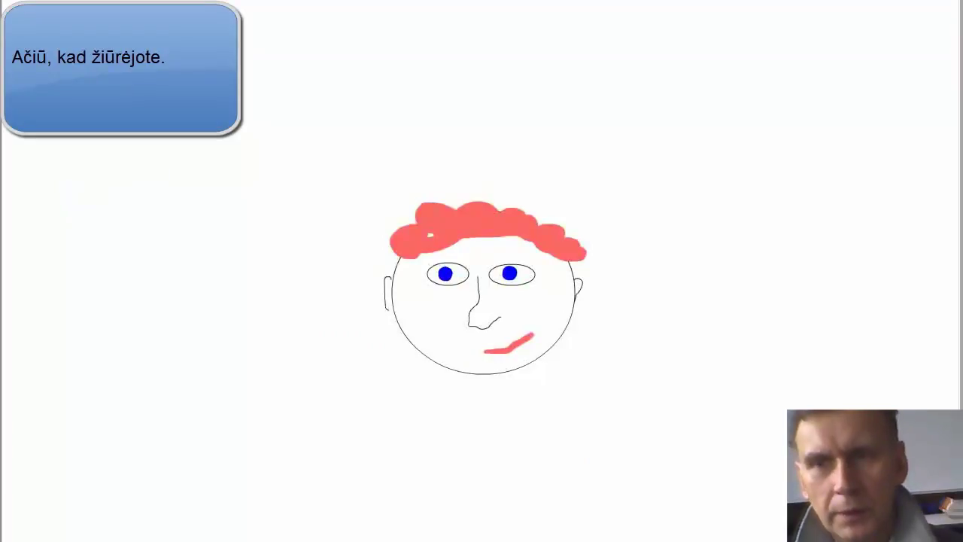
key(ctrl+w)
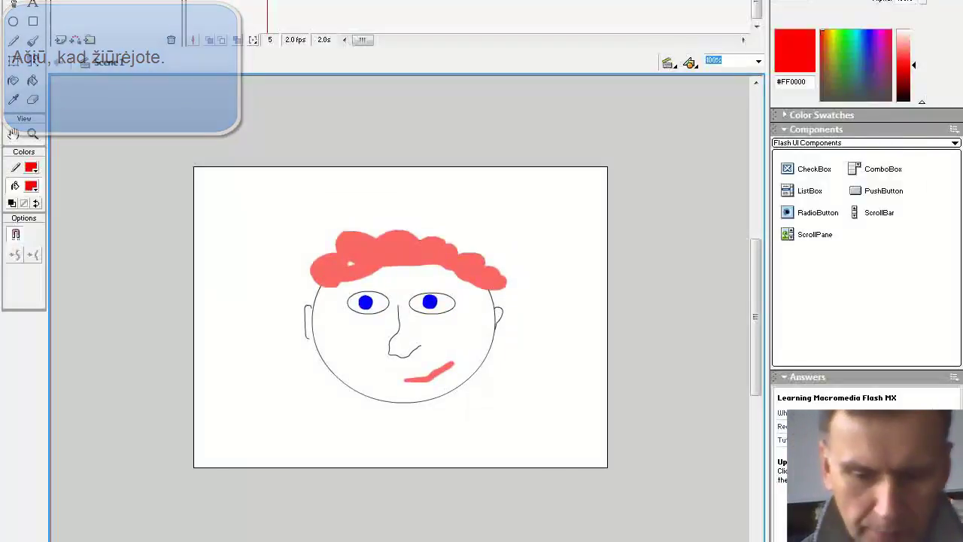